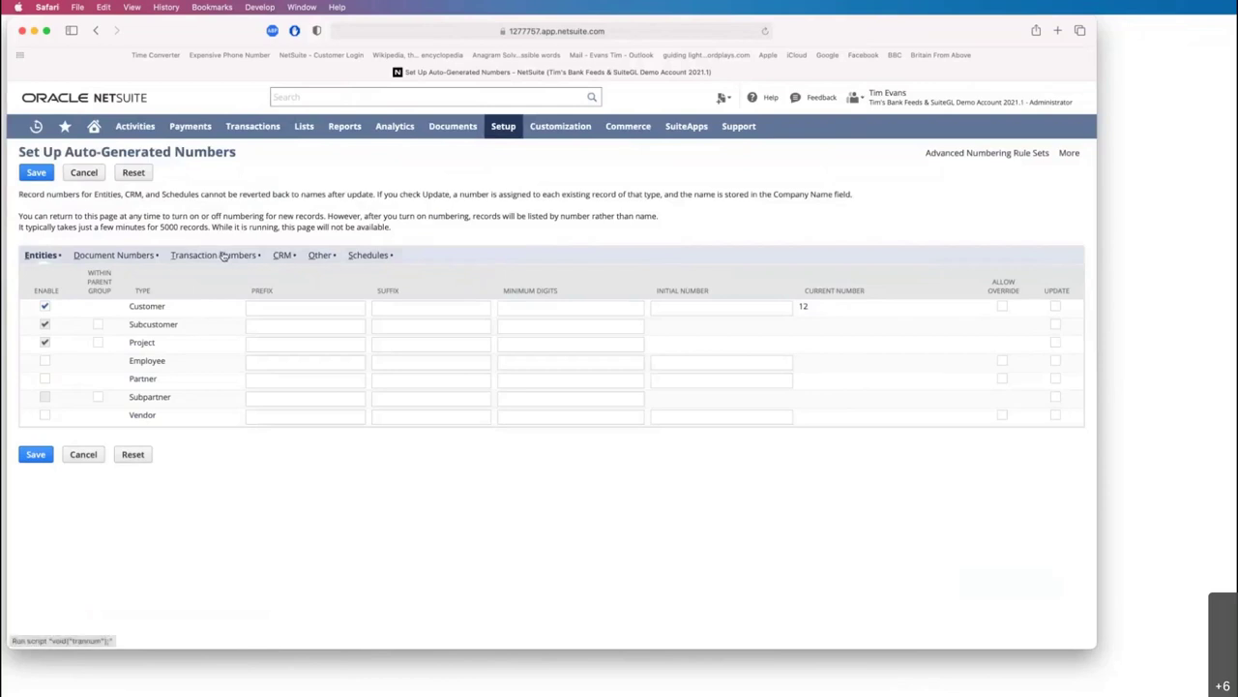
Open the Location and Fiscal Year BASE rule from the Cash Sale document numbering setup and view its numbering sequences
{"action": "left_click", "coordinate": [221, 255]}
{"action": "left_click", "coordinate": [138, 256]}
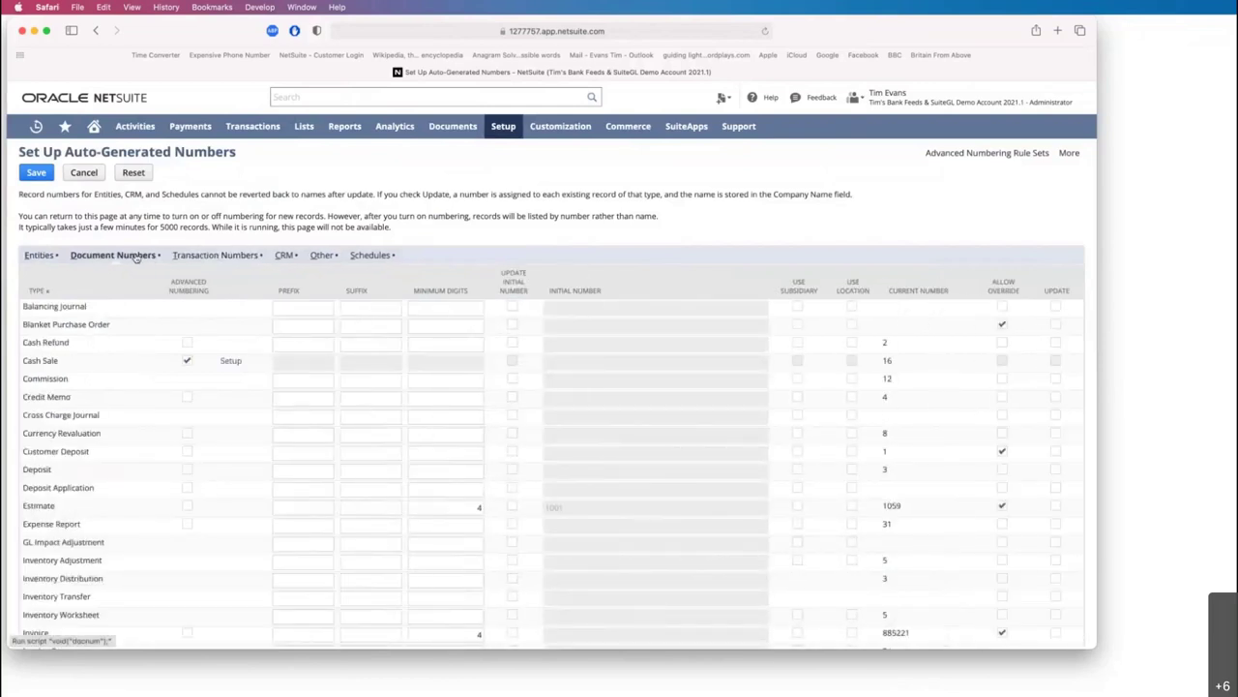
{"action": "left_click", "coordinate": [231, 361]}
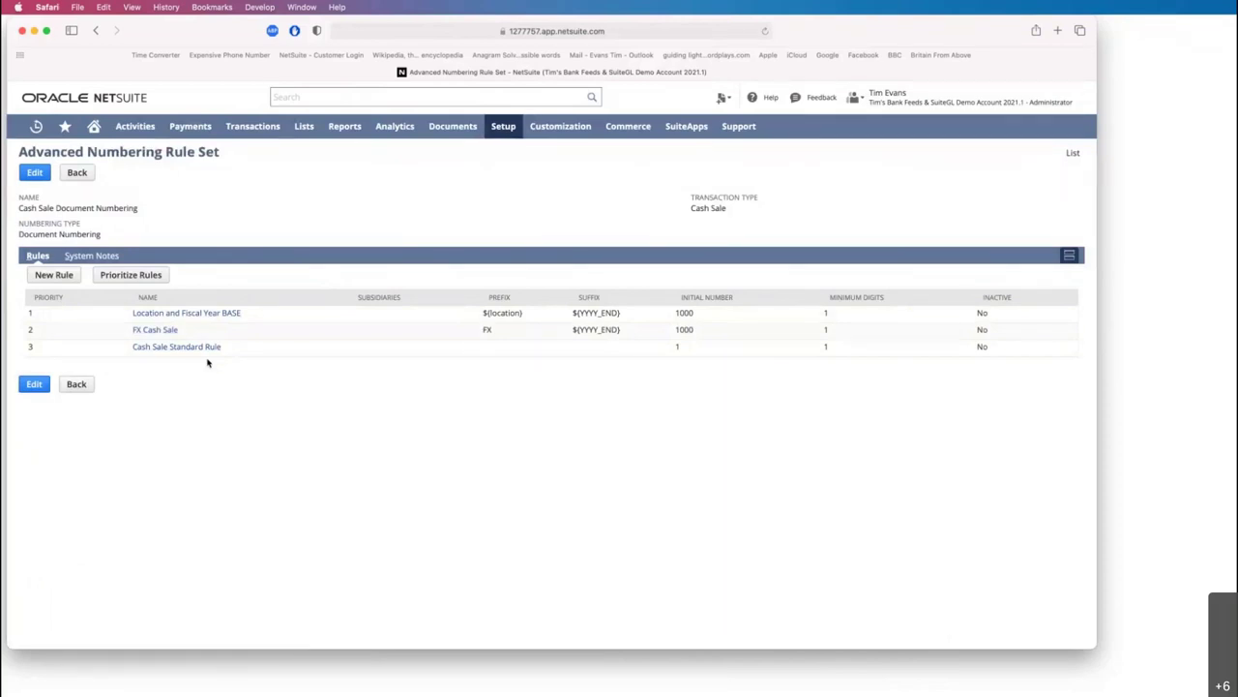
{"action": "left_click", "coordinate": [190, 314]}
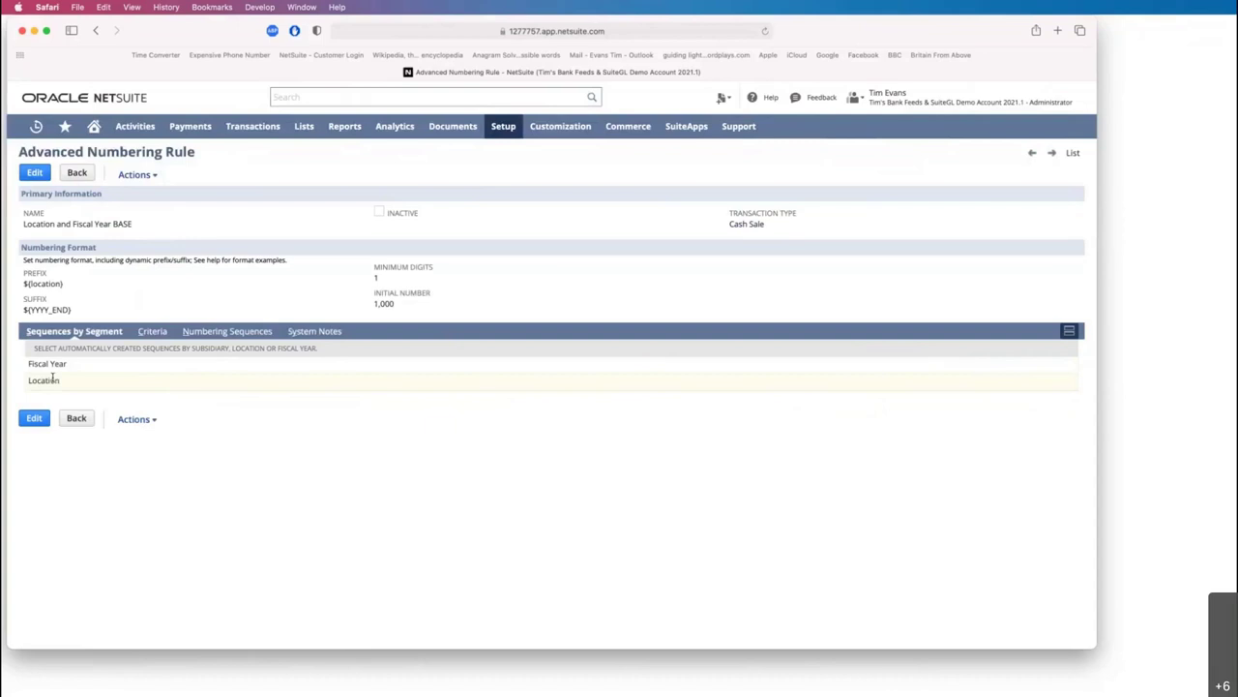
{"action": "left_click", "coordinate": [228, 332]}
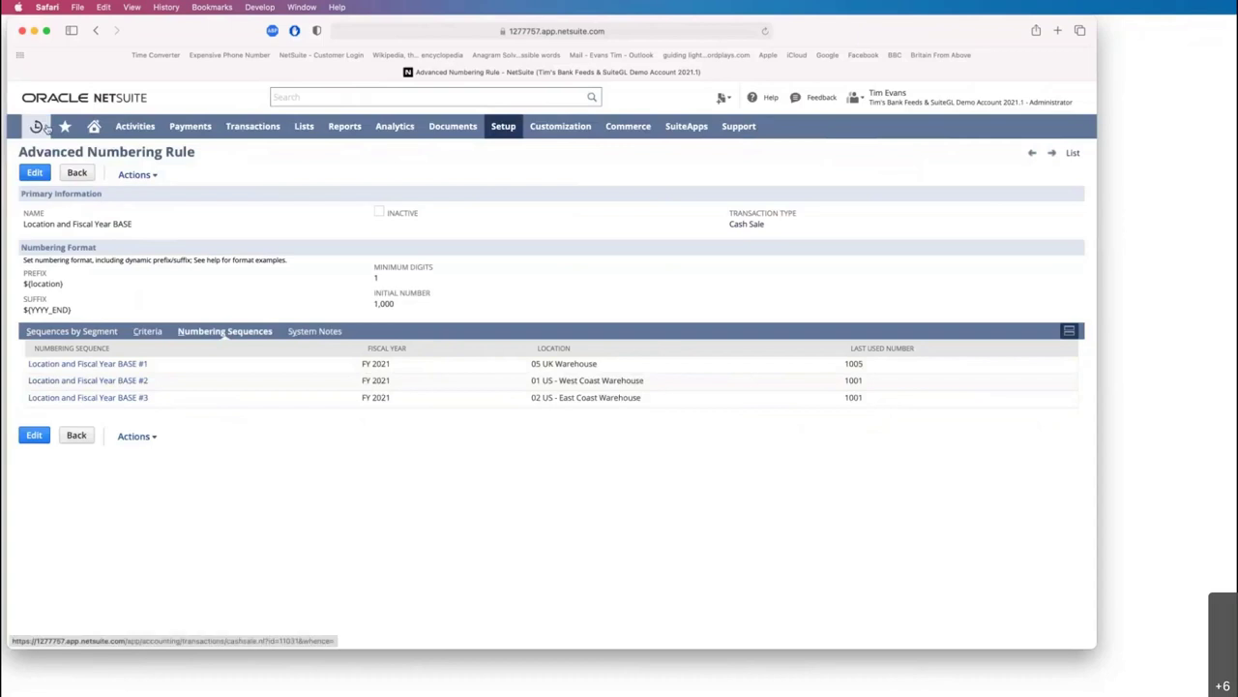
Open the latest UK-numbered Baxter & Co. cash sale in a separate tab and compare its number with the rule's numbering sequences
{"action": "mouse_move", "coordinate": [36, 128]}
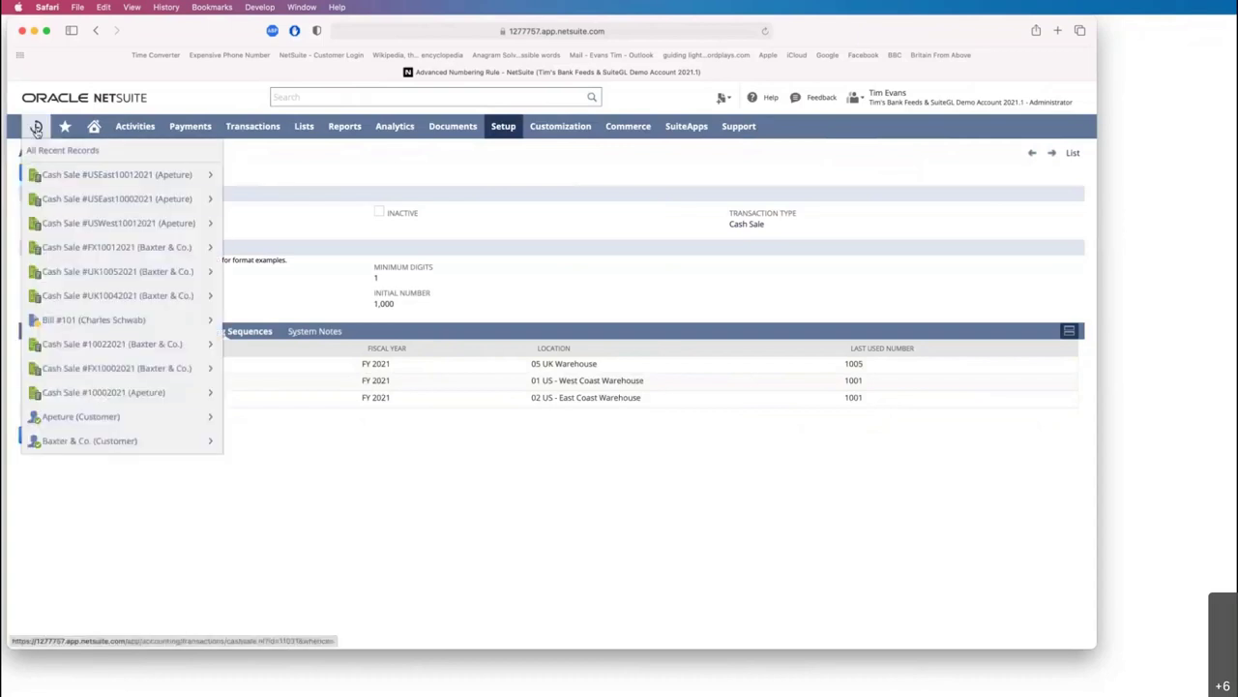
{"action": "right_click", "coordinate": [87, 272]}
{"action": "left_click", "coordinate": [101, 274]}
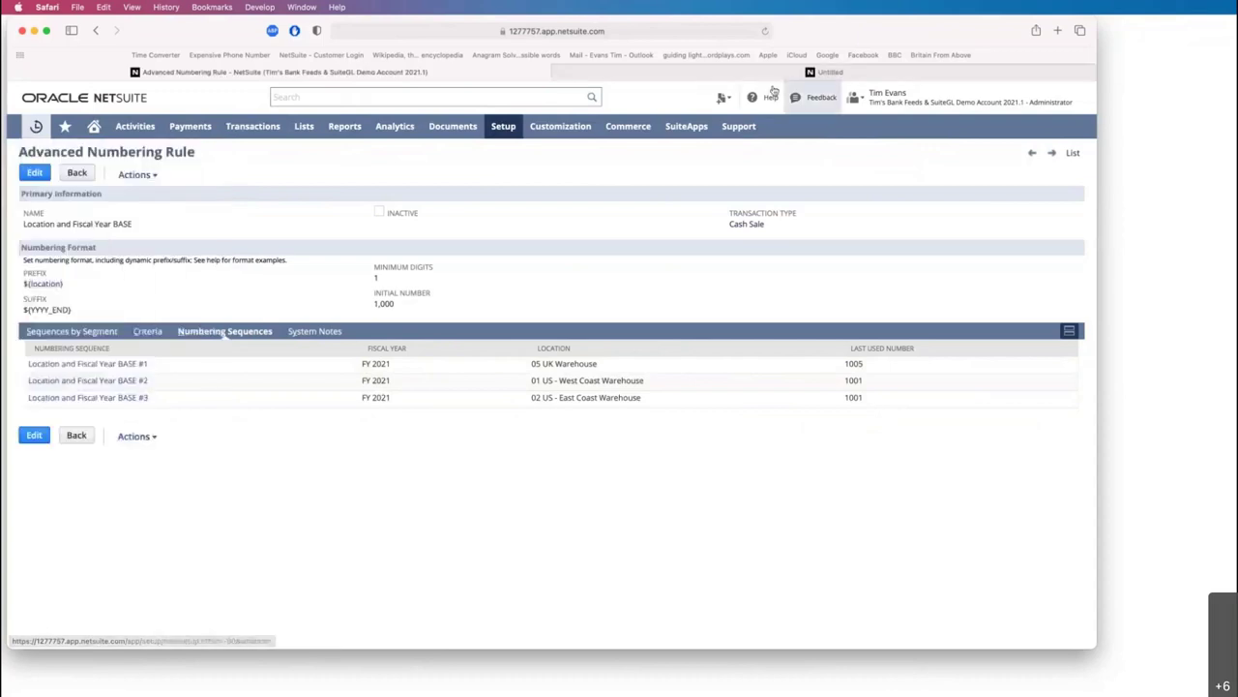
{"action": "left_click", "coordinate": [708, 76]}
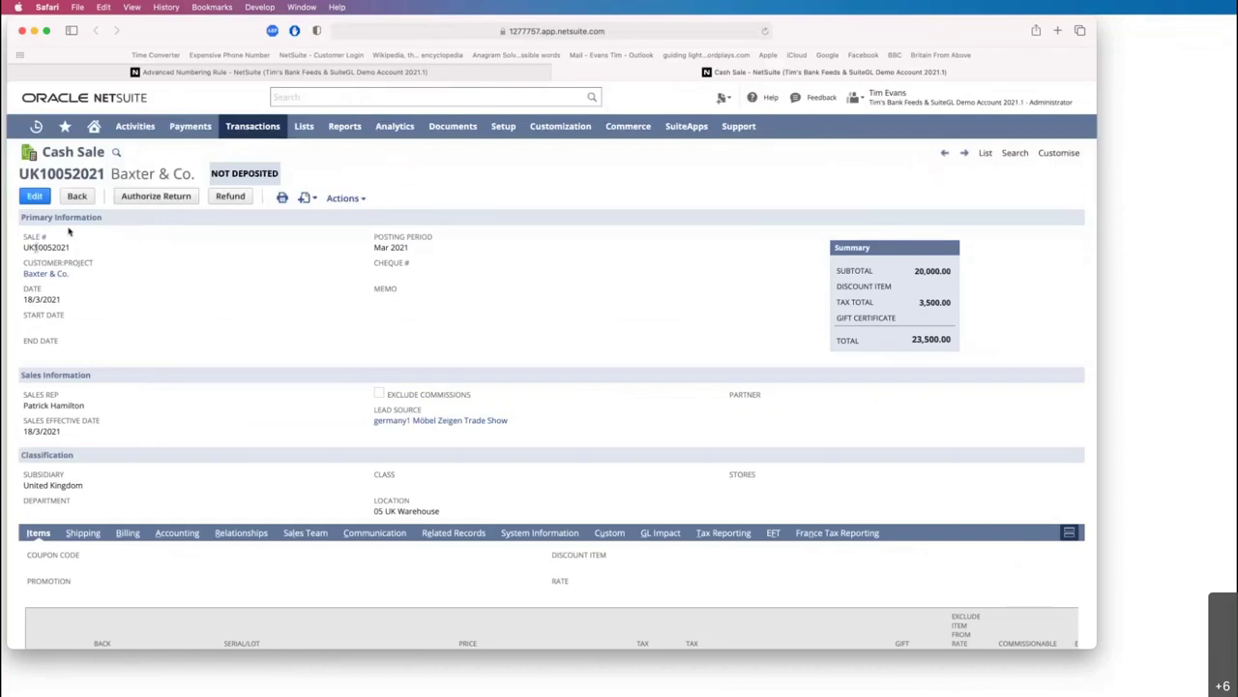
{"action": "left_click", "coordinate": [185, 72]}
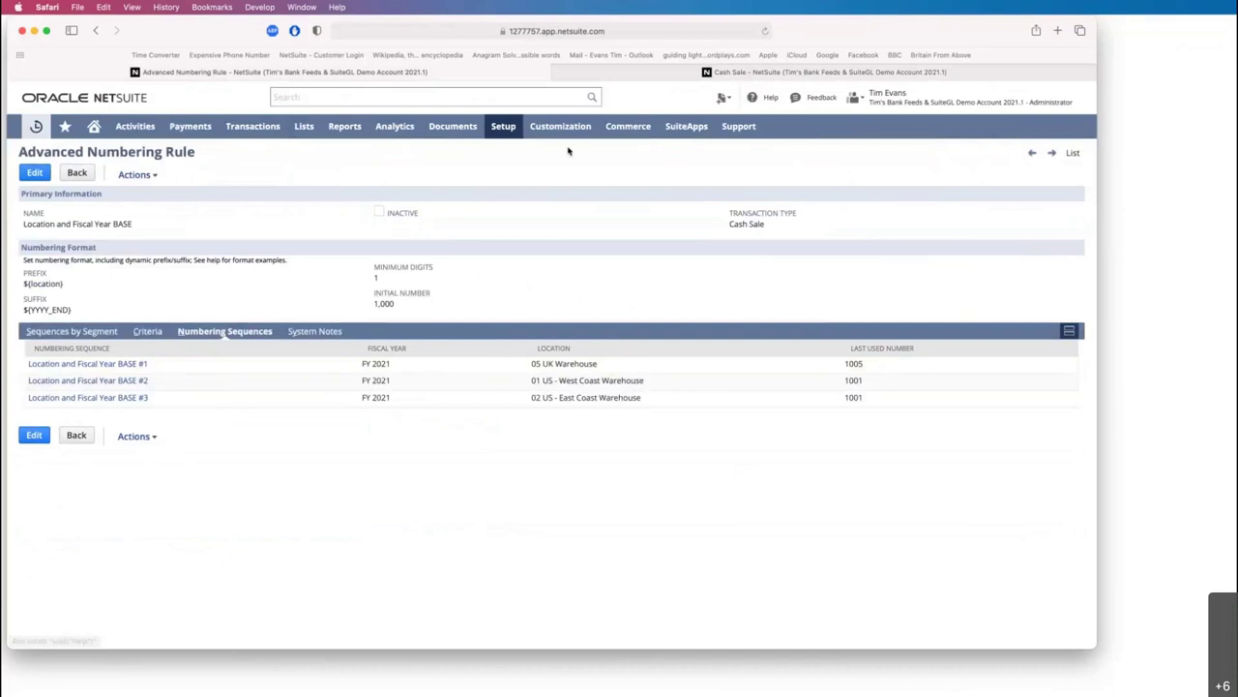
{"action": "left_click", "coordinate": [673, 75]}
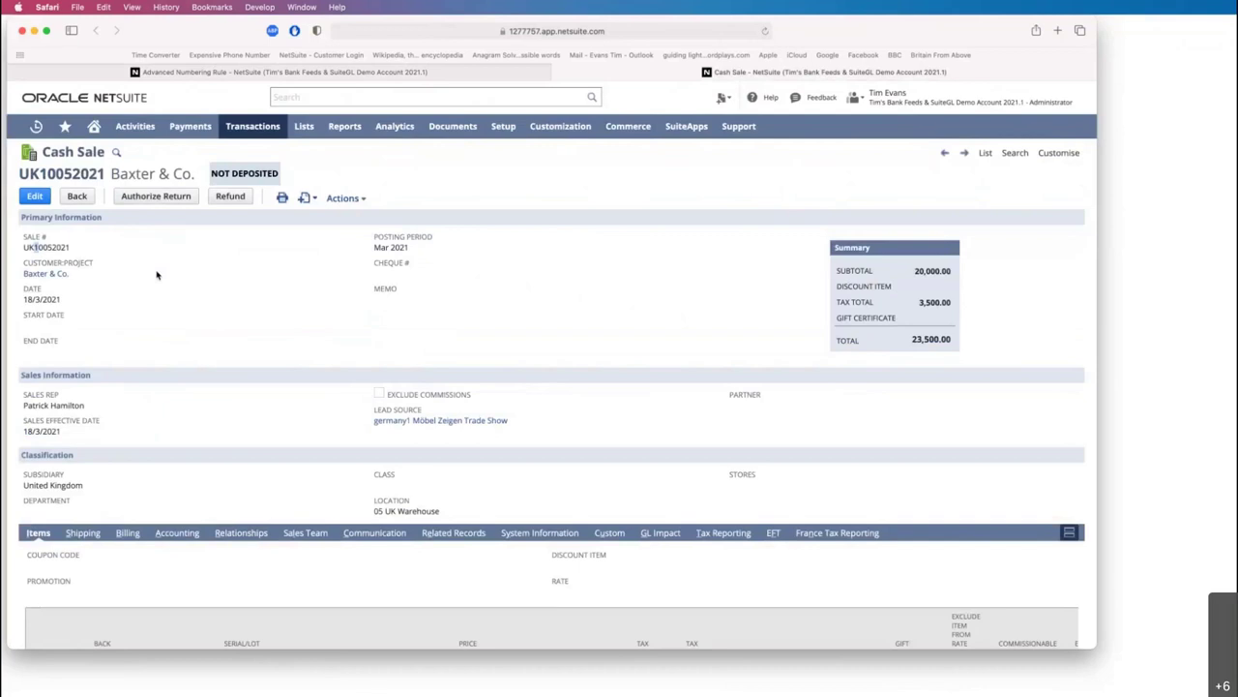
Make a copy of the Baxter & Co. cash sale at 05 UK Warehouse and save it
{"action": "mouse_move", "coordinate": [340, 198]}
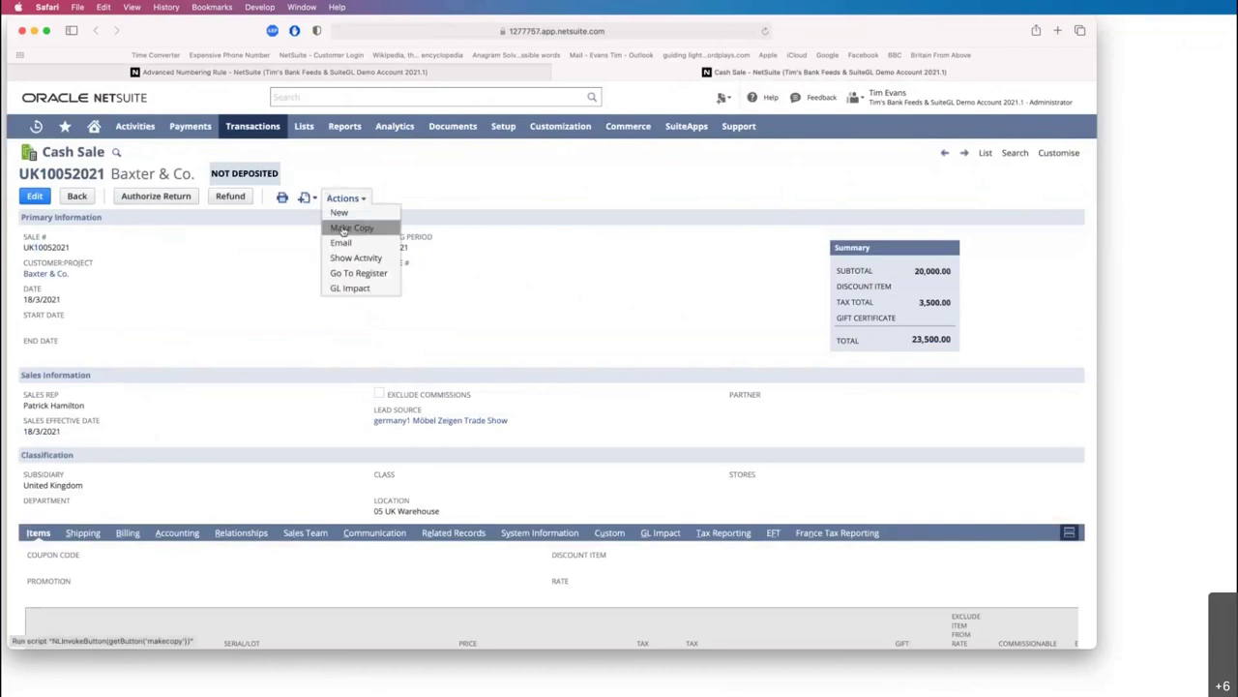
{"action": "left_click", "coordinate": [344, 229]}
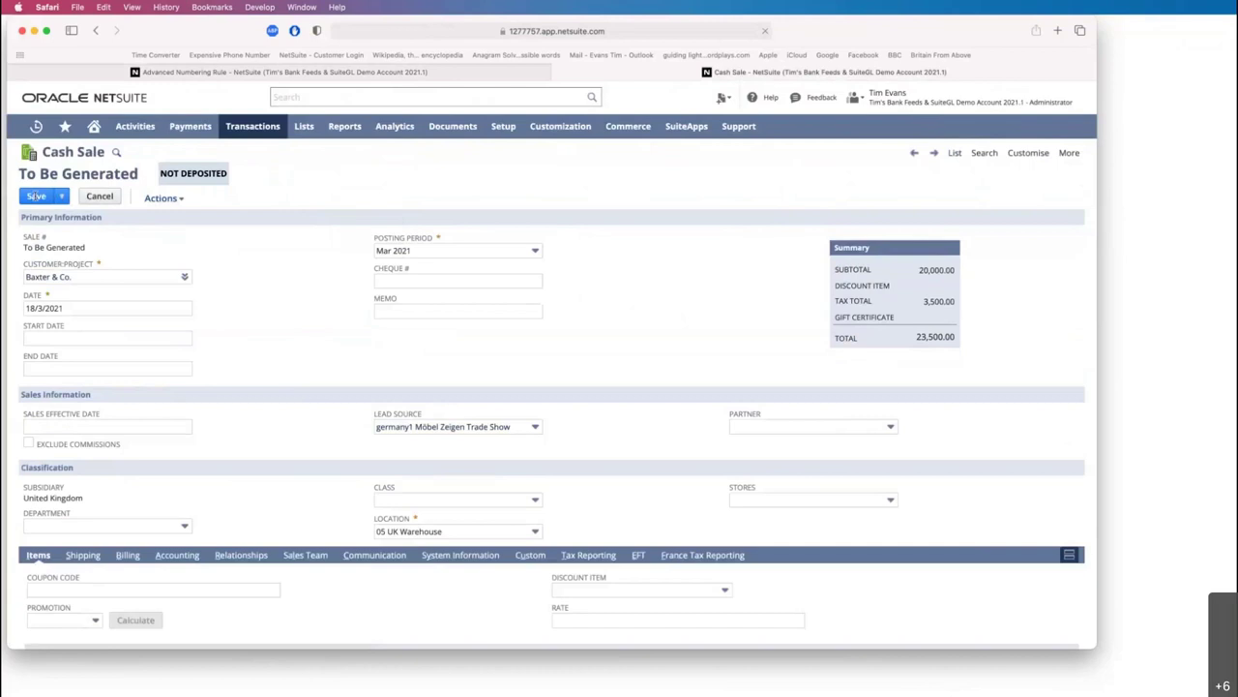
{"action": "left_click", "coordinate": [36, 198]}
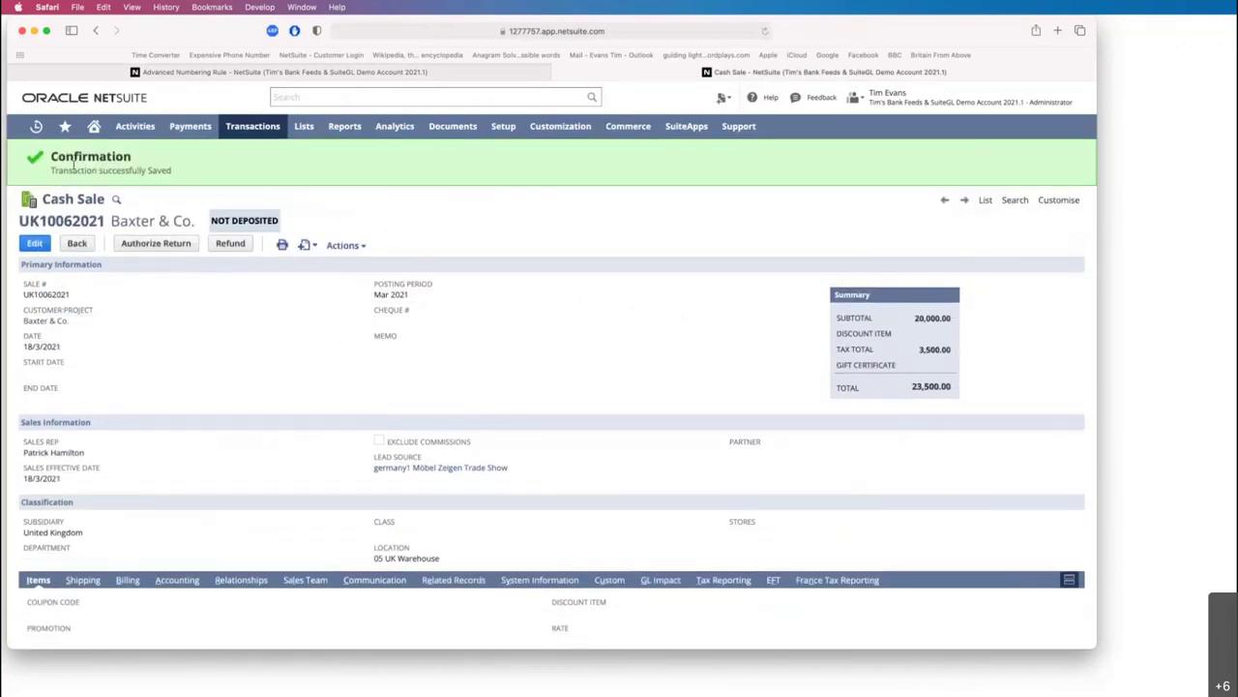
Open the latest US East Apeture cash sale from the recent records, make a copy of it and save the copy
{"action": "mouse_move", "coordinate": [36, 125]}
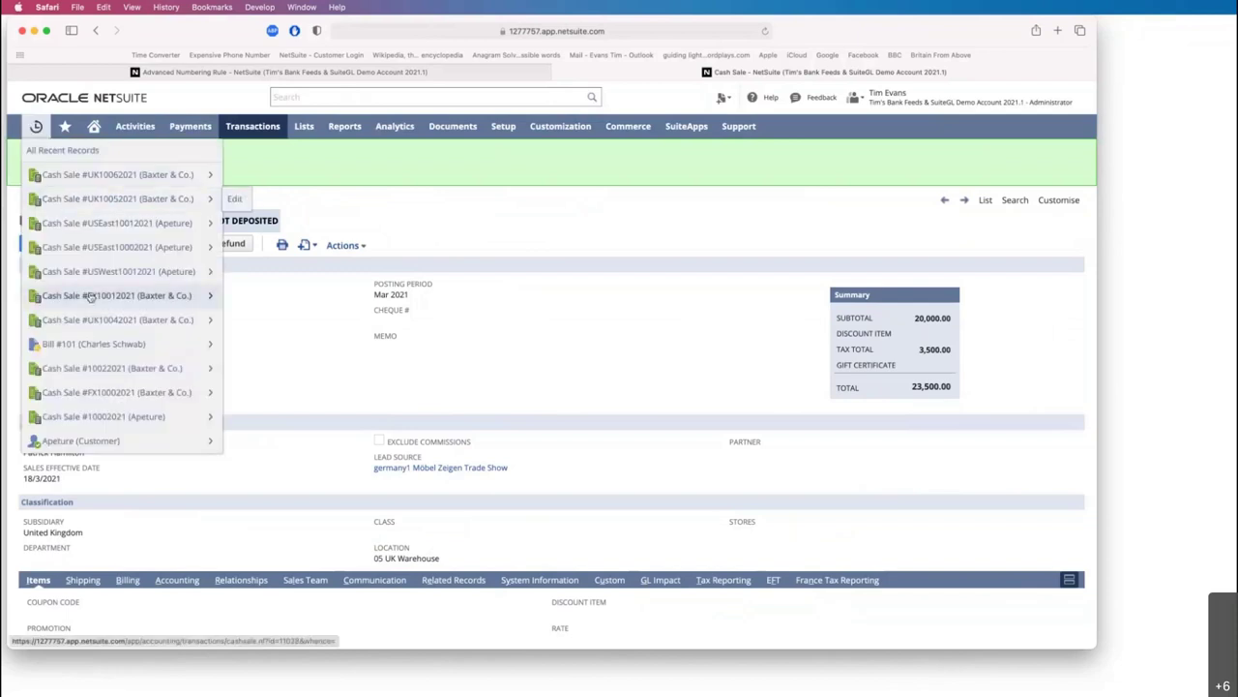
{"action": "left_click", "coordinate": [85, 225]}
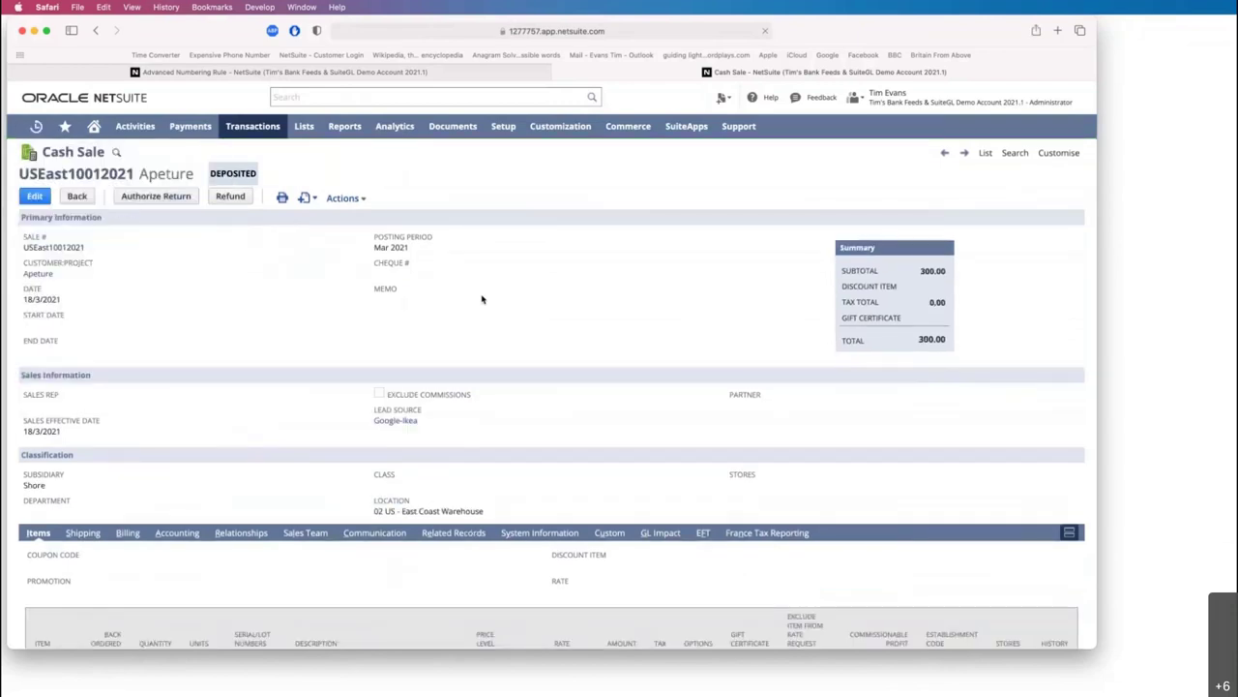
{"action": "scroll", "coordinate": [381, 389], "scroll_direction": "down", "scroll_amount": 1}
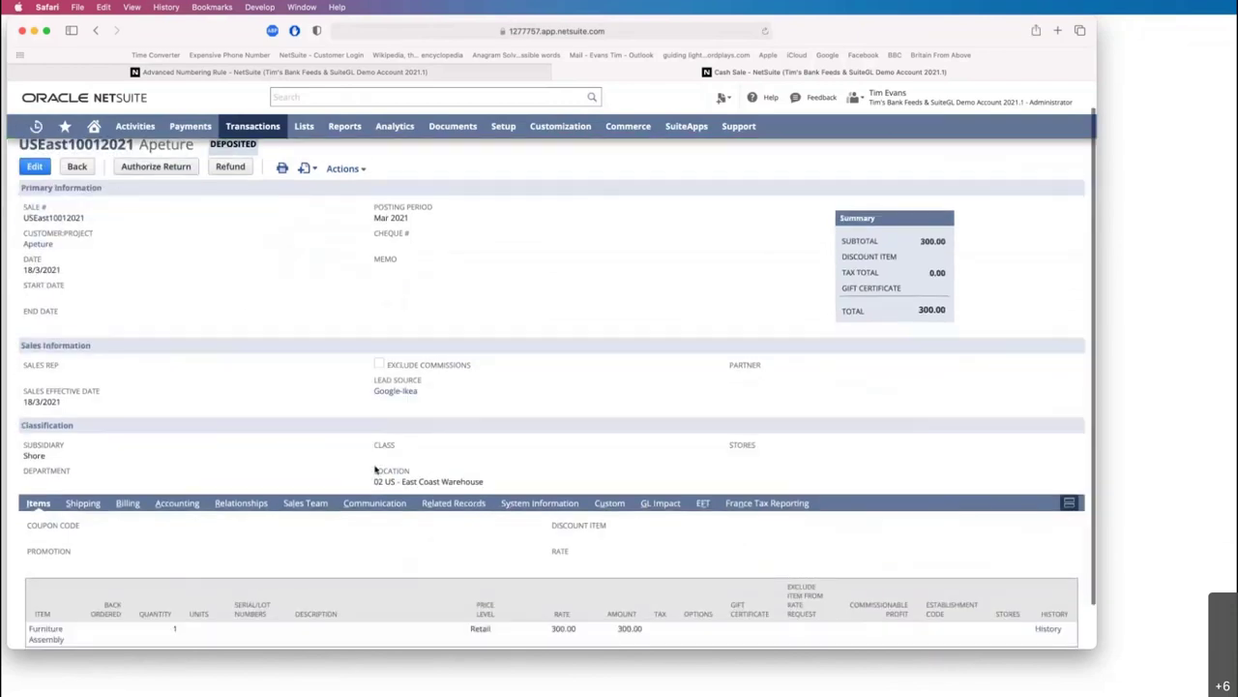
{"action": "scroll", "coordinate": [456, 451], "scroll_direction": "up", "scroll_amount": 1}
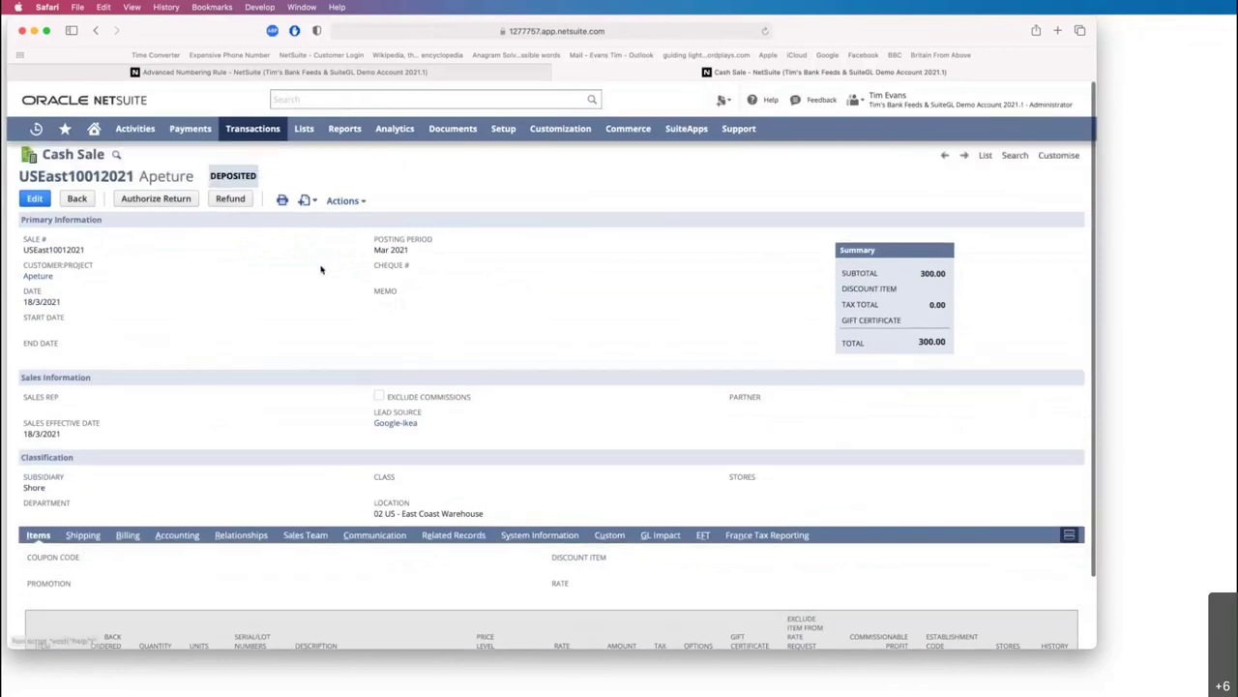
{"action": "mouse_move", "coordinate": [343, 200]}
{"action": "left_click", "coordinate": [351, 230]}
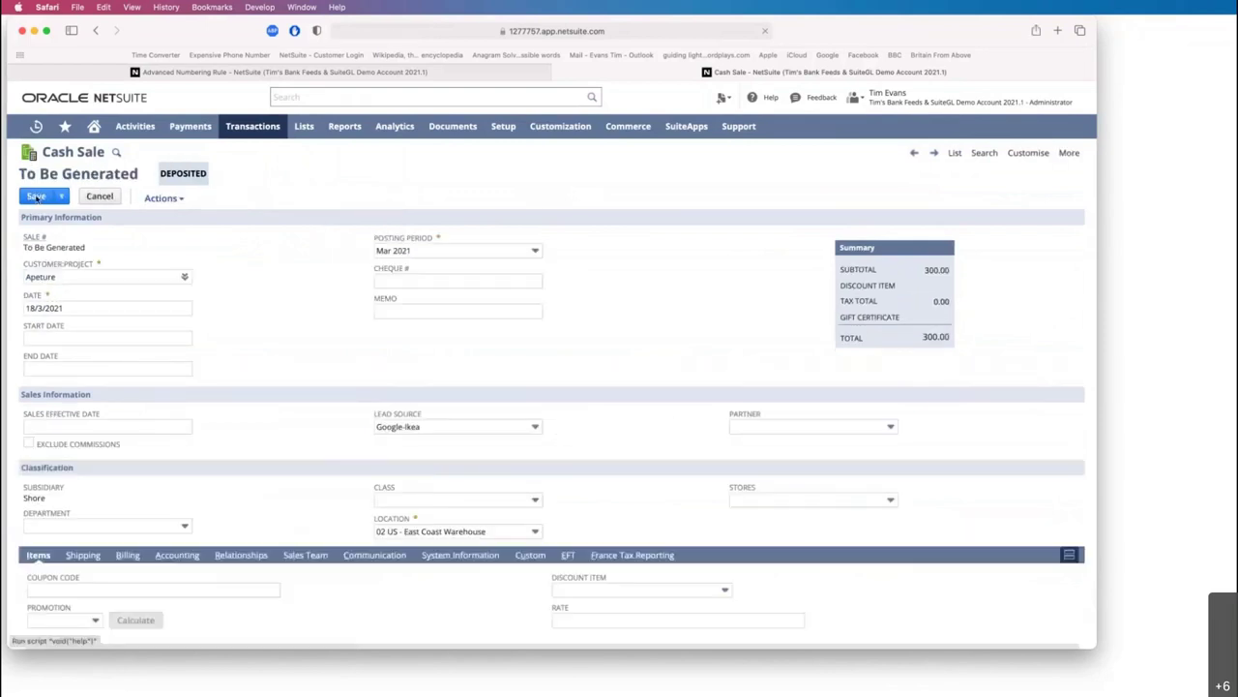
{"action": "left_click", "coordinate": [36, 197]}
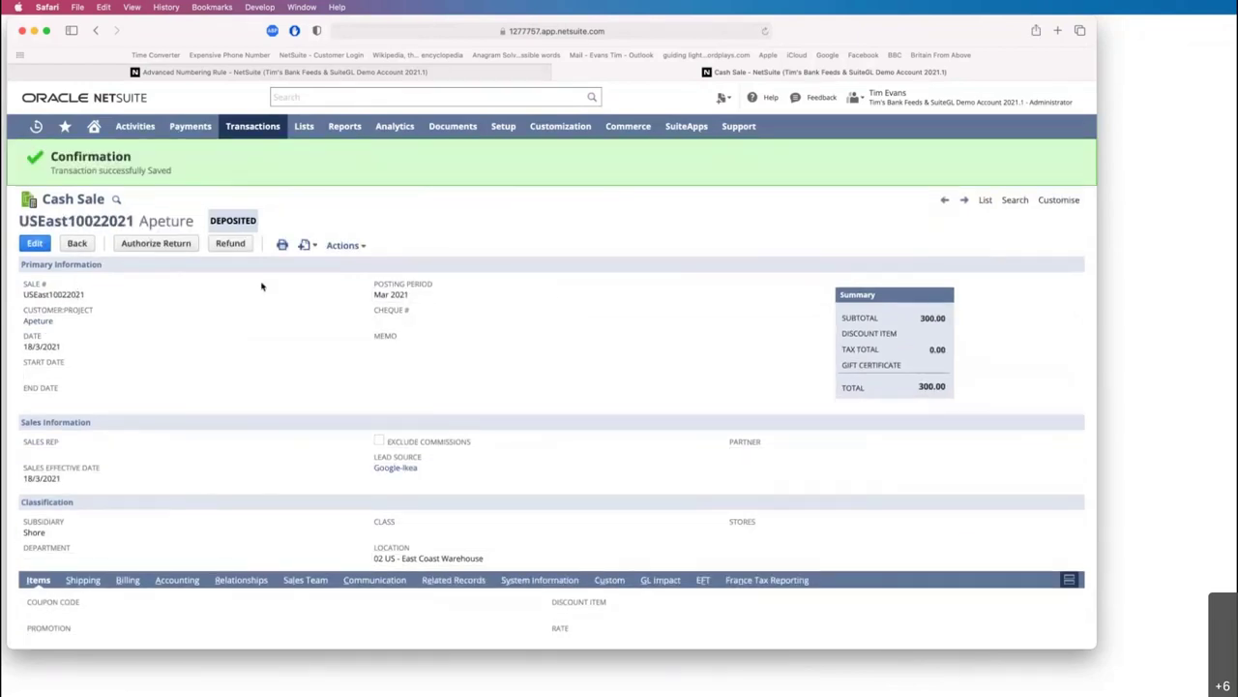
Copy the new Apeture cash sale, set the copy's location to 01 US - West Coast Warehouse and save it
{"action": "scroll", "coordinate": [264, 288], "scroll_direction": "down", "scroll_amount": 1}
{"action": "mouse_move", "coordinate": [355, 189]}
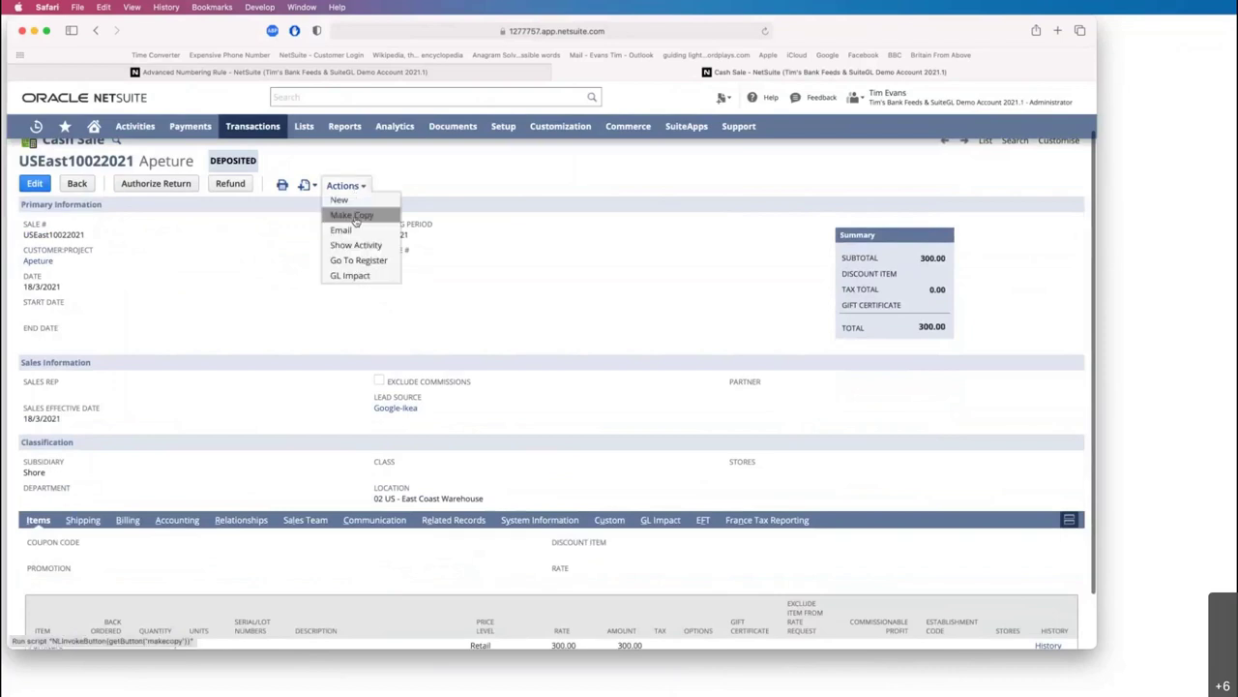
{"action": "left_click", "coordinate": [354, 216]}
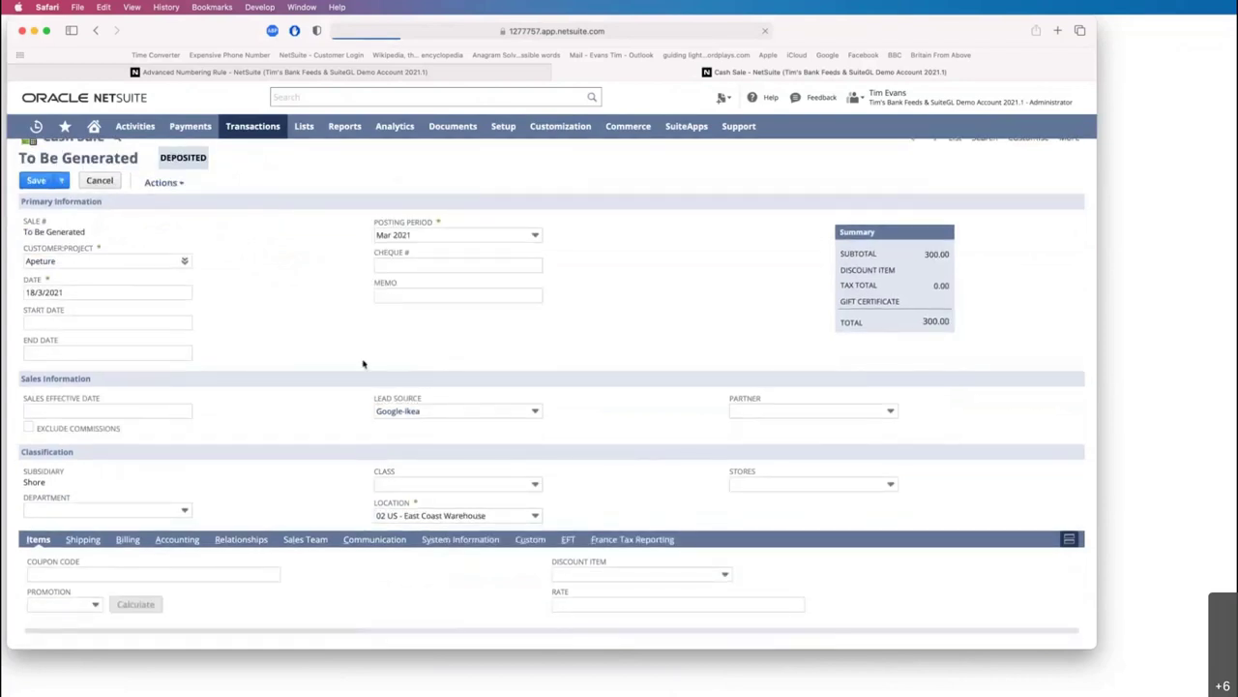
{"action": "scroll", "coordinate": [423, 468], "scroll_direction": "down", "scroll_amount": 1}
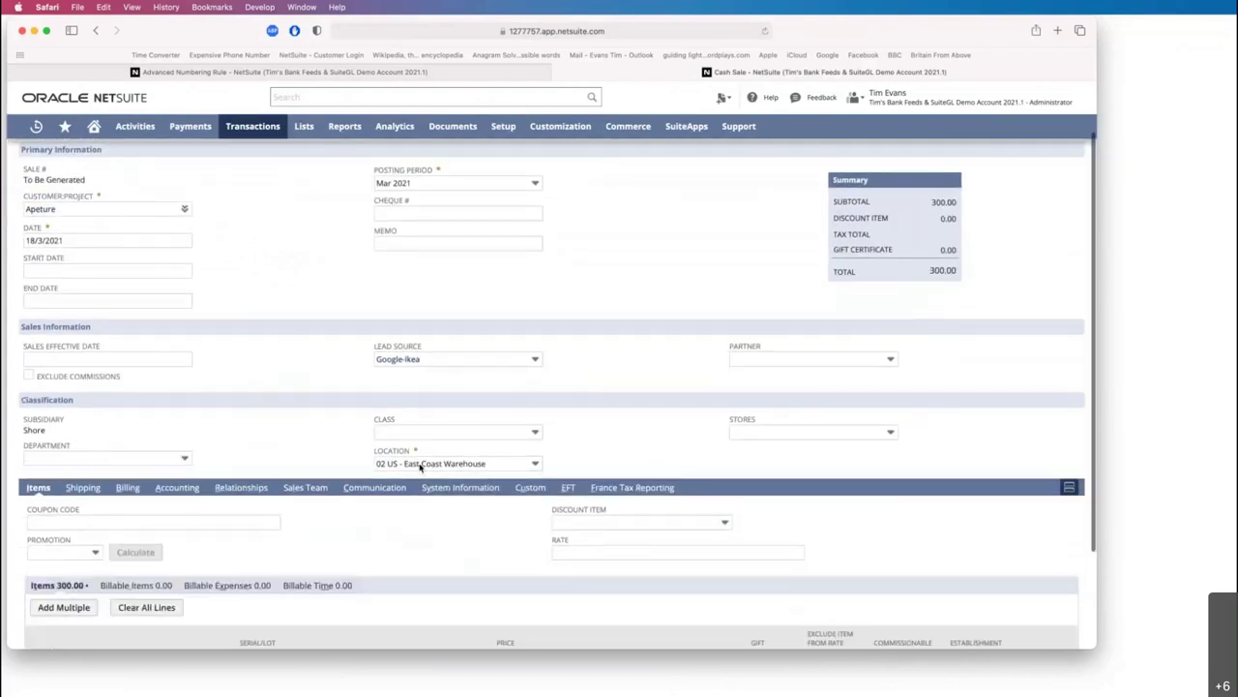
{"action": "left_click", "coordinate": [421, 464]}
{"action": "left_click", "coordinate": [423, 515]}
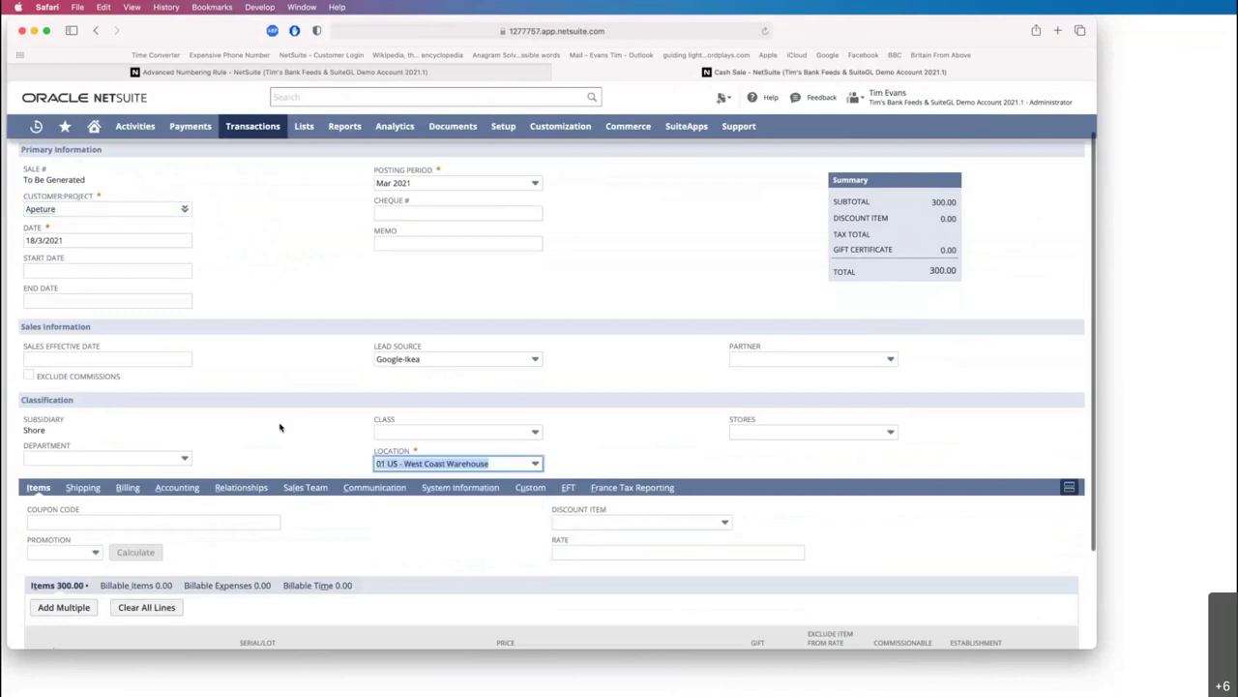
{"action": "scroll", "coordinate": [229, 398], "scroll_direction": "up", "scroll_amount": 2}
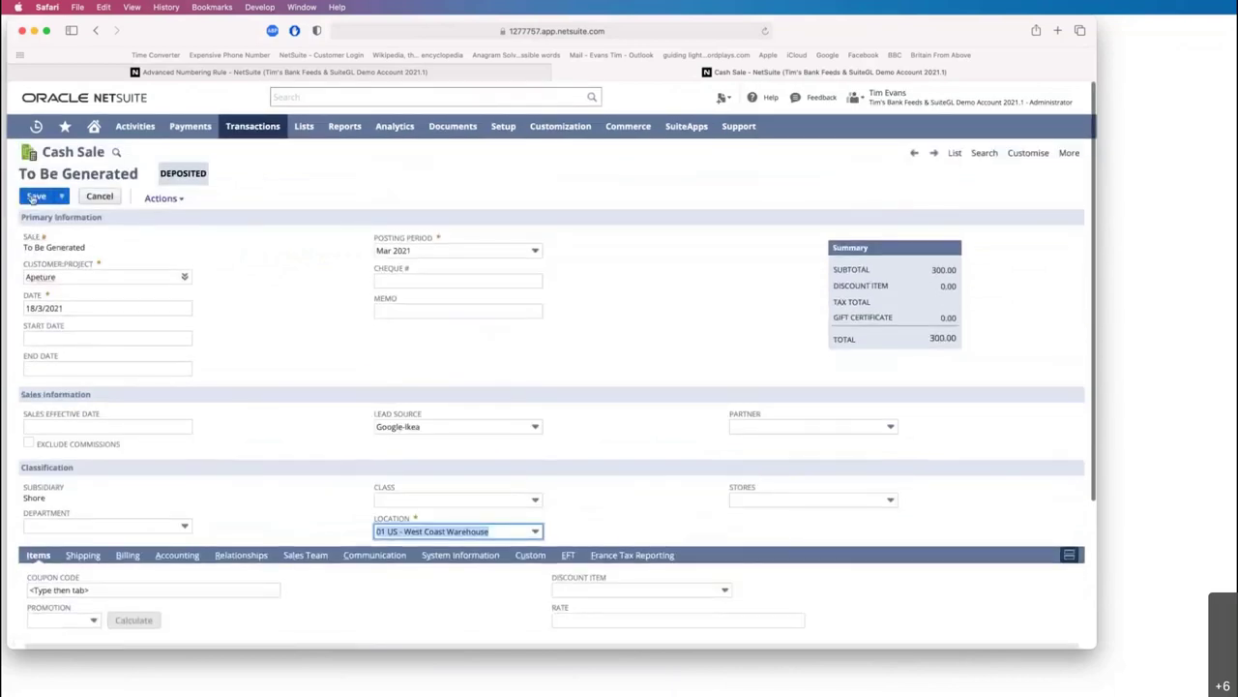
{"action": "left_click", "coordinate": [36, 196]}
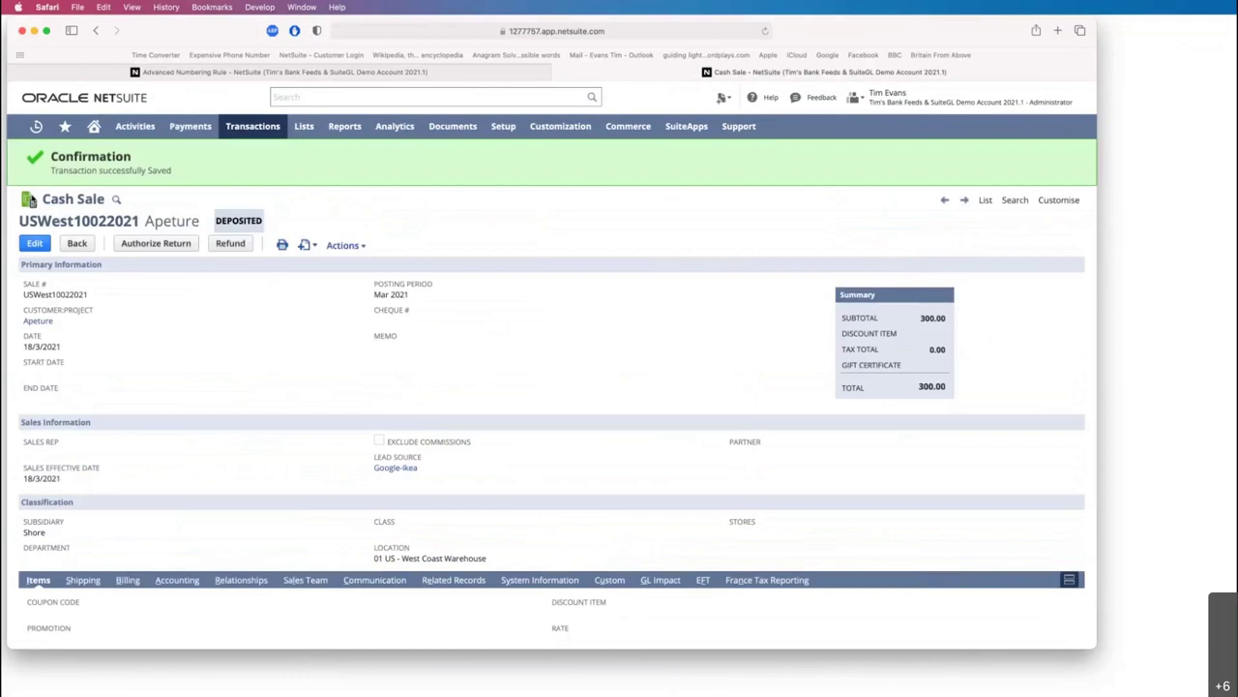
{"action": "scroll", "coordinate": [155, 308], "scroll_direction": "down", "scroll_amount": 2}
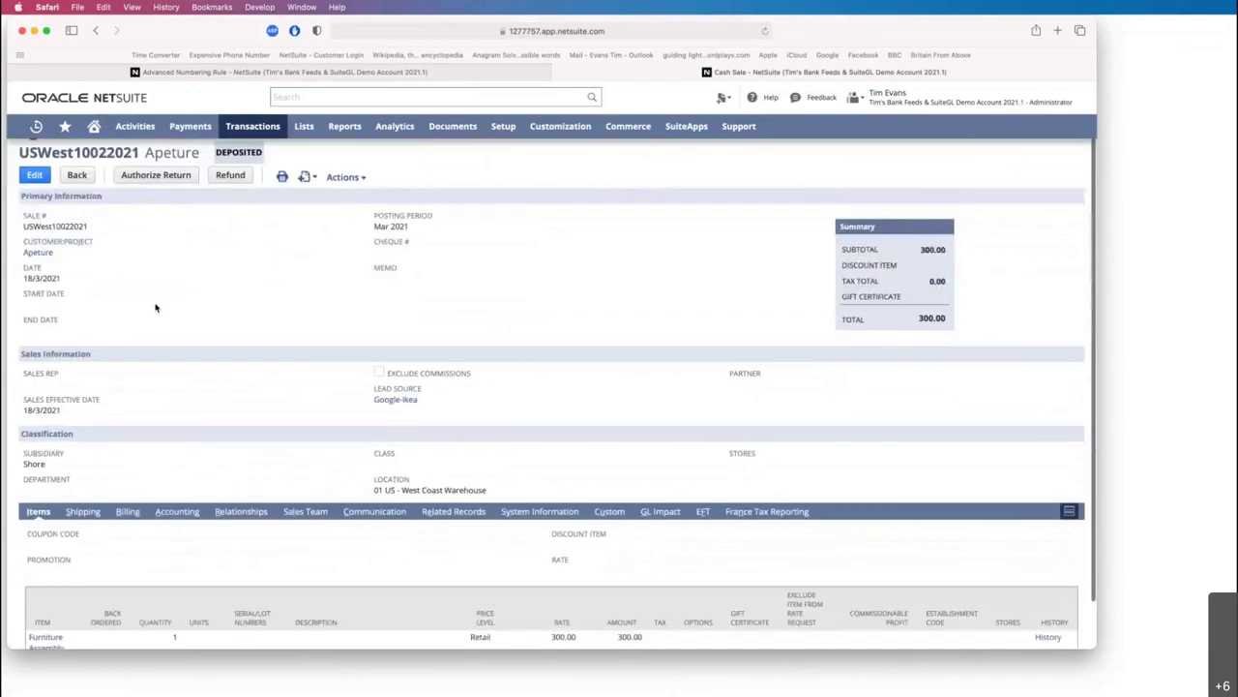
Review the criteria of the Location and Fiscal Year BASE rule and open the FX Cash Sale rule from the rule set
{"action": "left_click", "coordinate": [152, 71]}
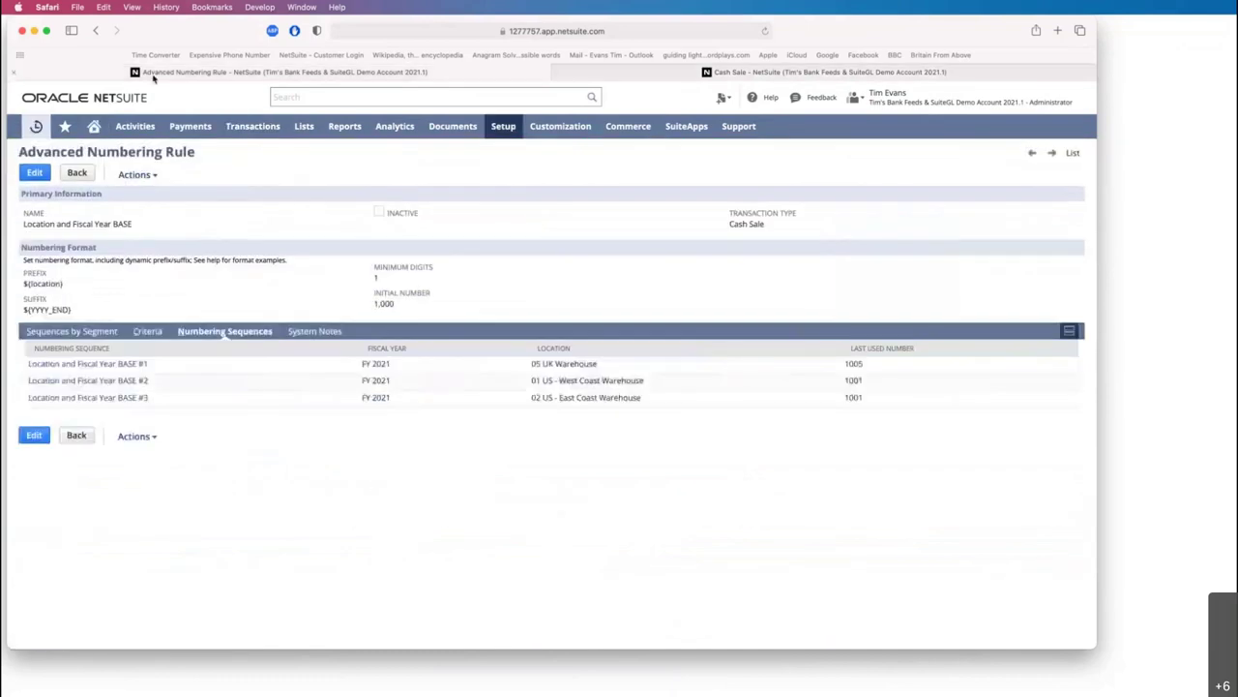
{"action": "left_click", "coordinate": [147, 333]}
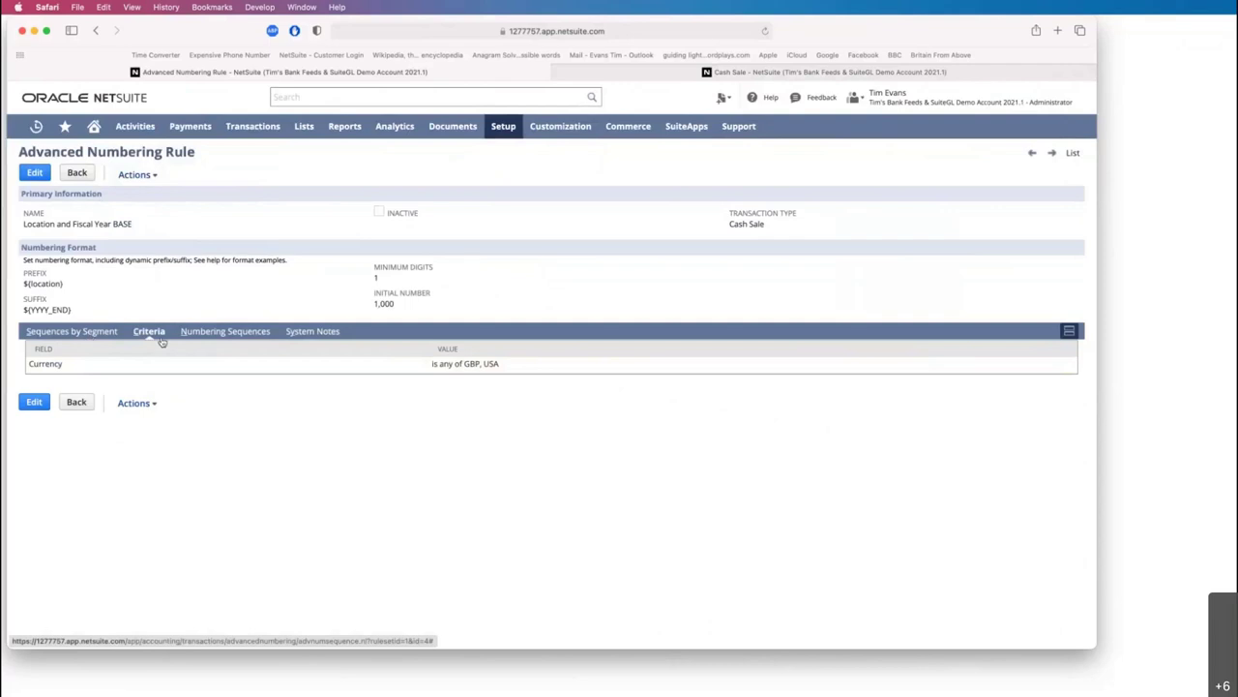
{"action": "left_click", "coordinate": [77, 174]}
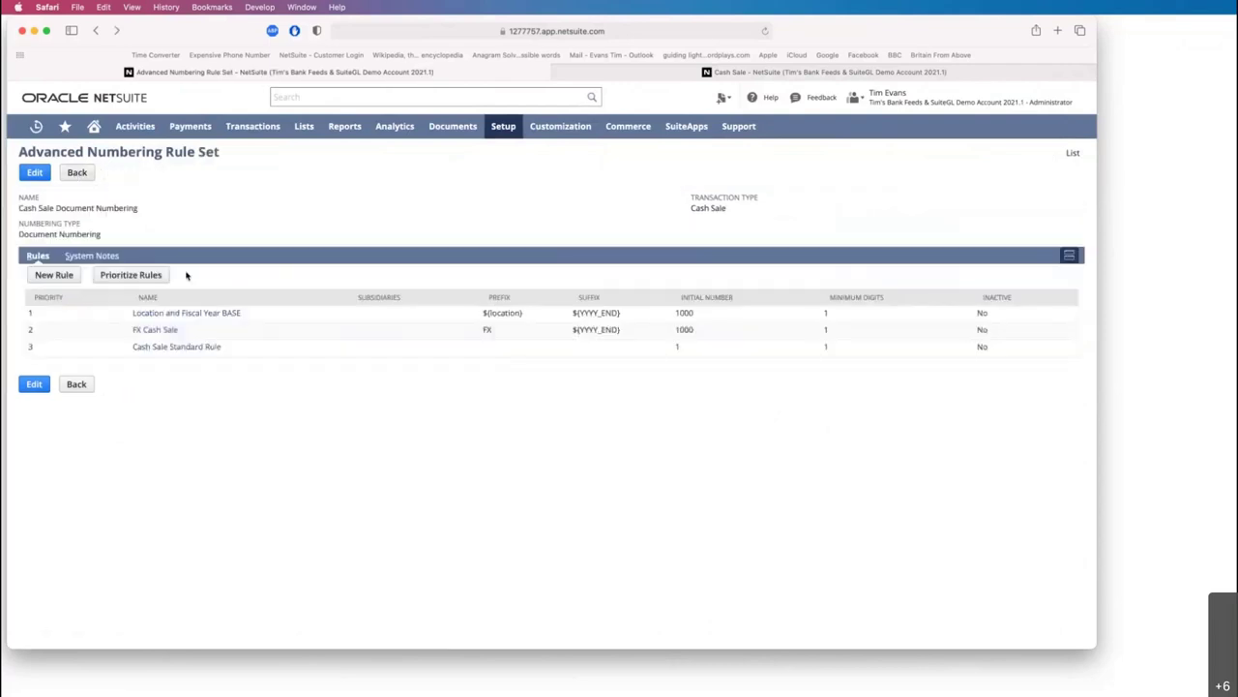
{"action": "left_click", "coordinate": [153, 330]}
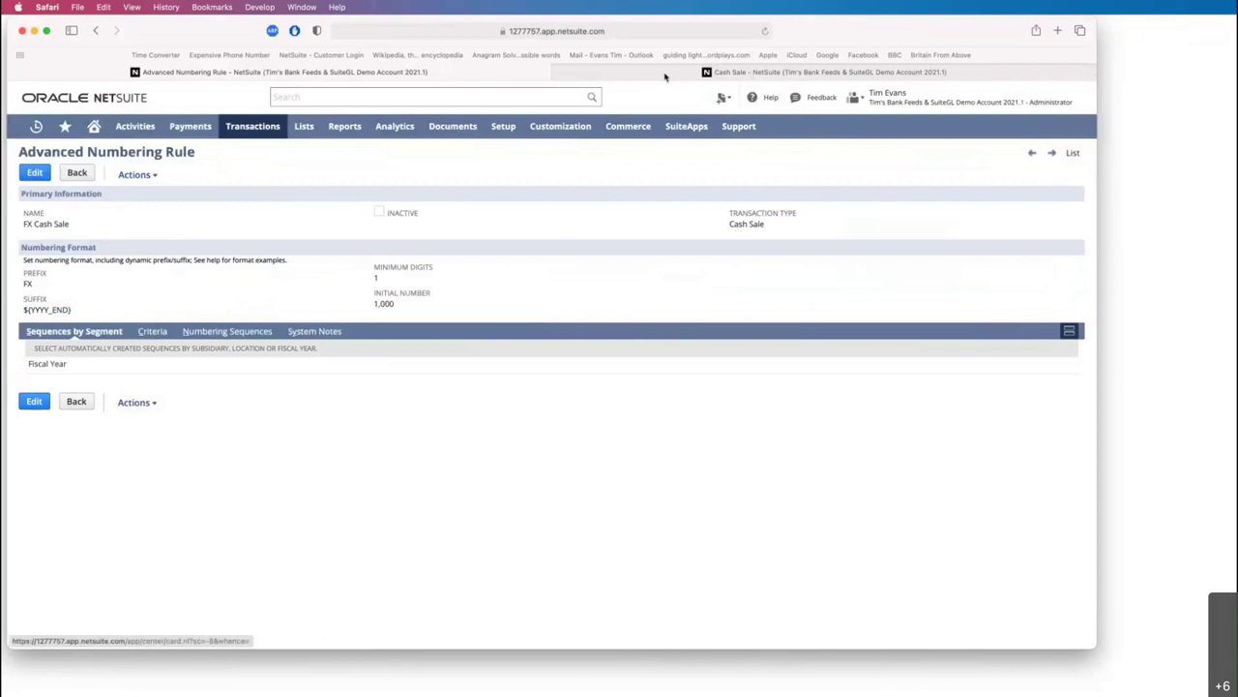
Open the latest UK Baxter & Co. cash sale from the recent records and make a copy of it
{"action": "left_click", "coordinate": [665, 75]}
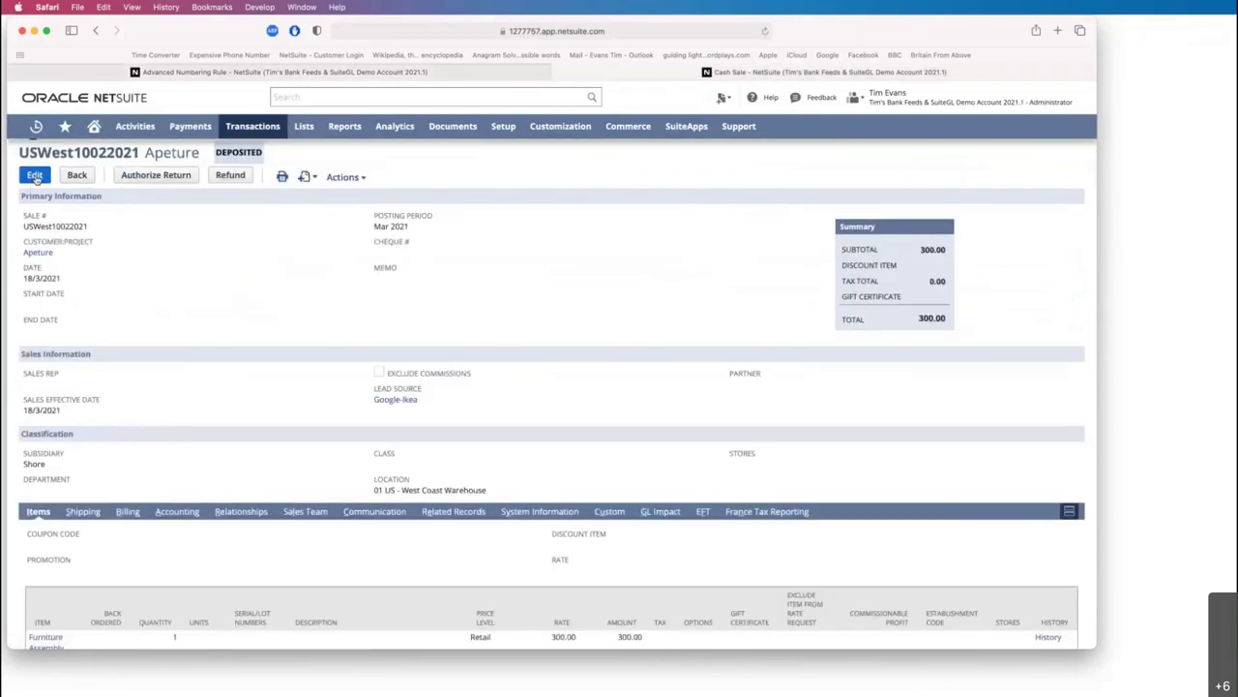
{"action": "mouse_move", "coordinate": [38, 134]}
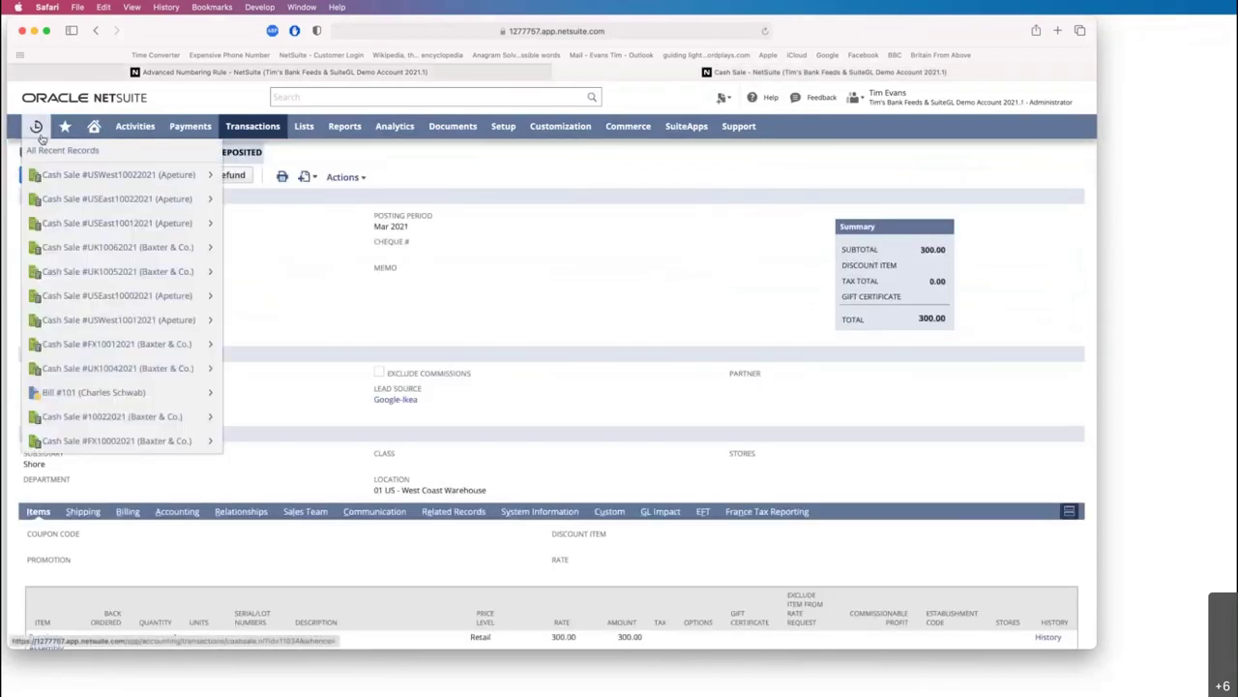
{"action": "left_click", "coordinate": [86, 247]}
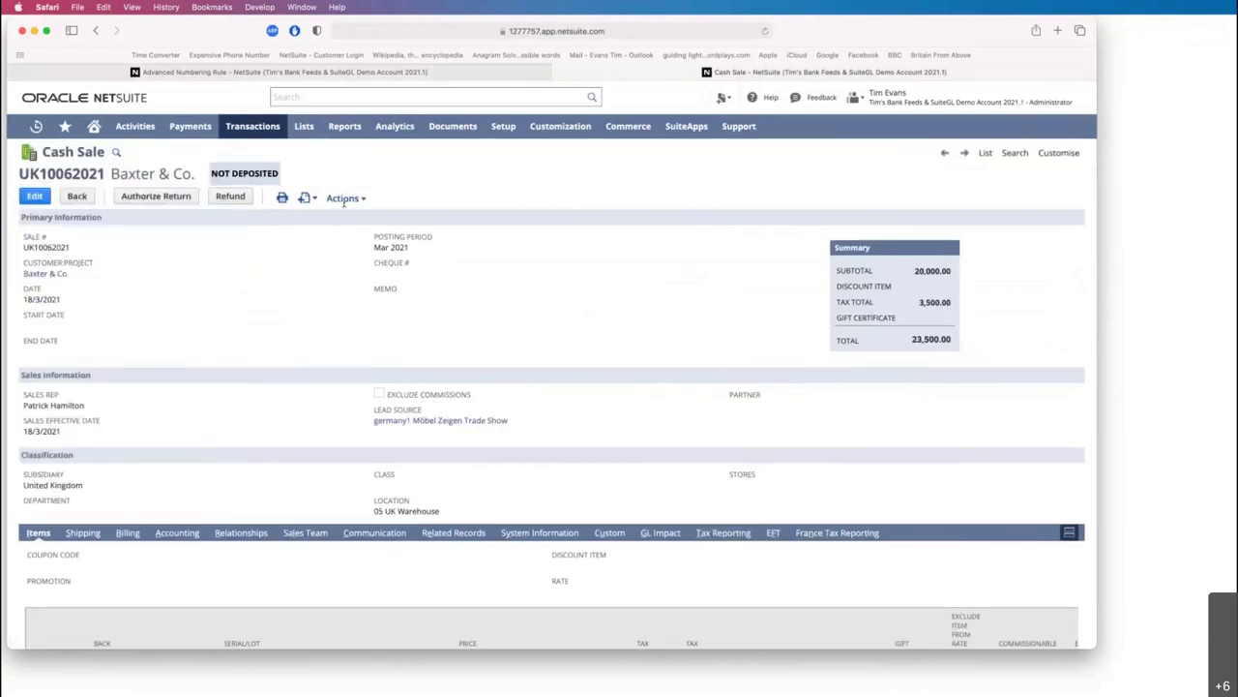
{"action": "left_click", "coordinate": [346, 198]}
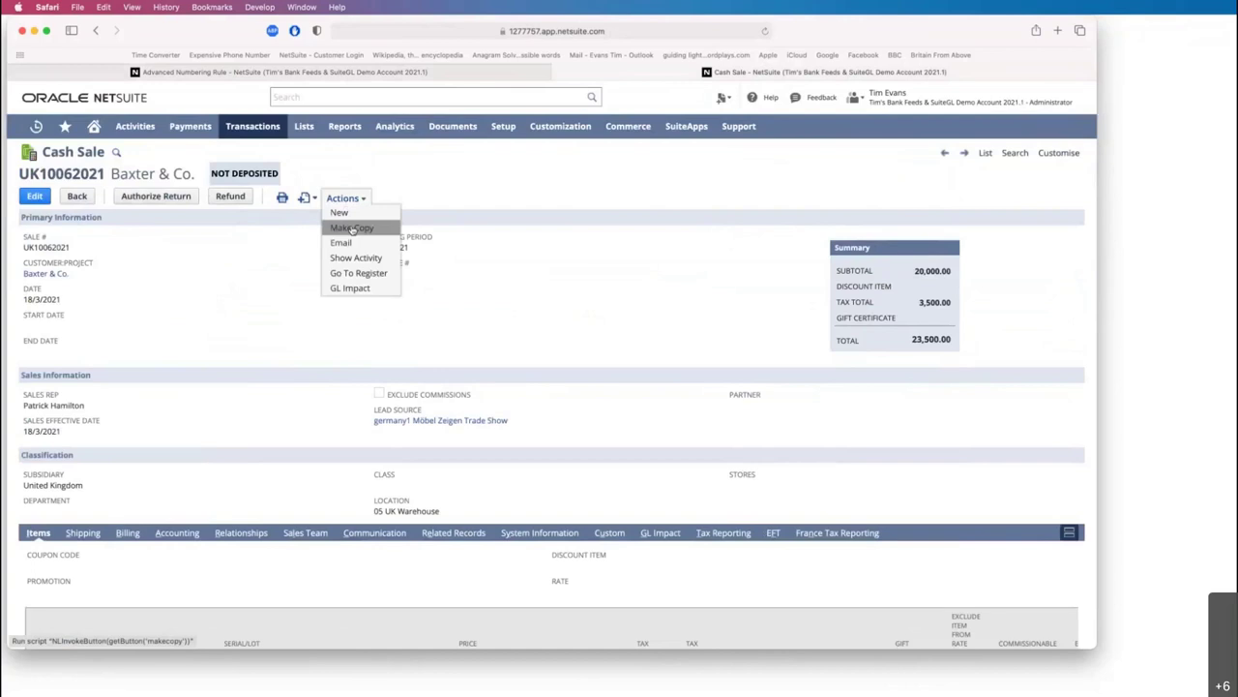
{"action": "left_click", "coordinate": [353, 228]}
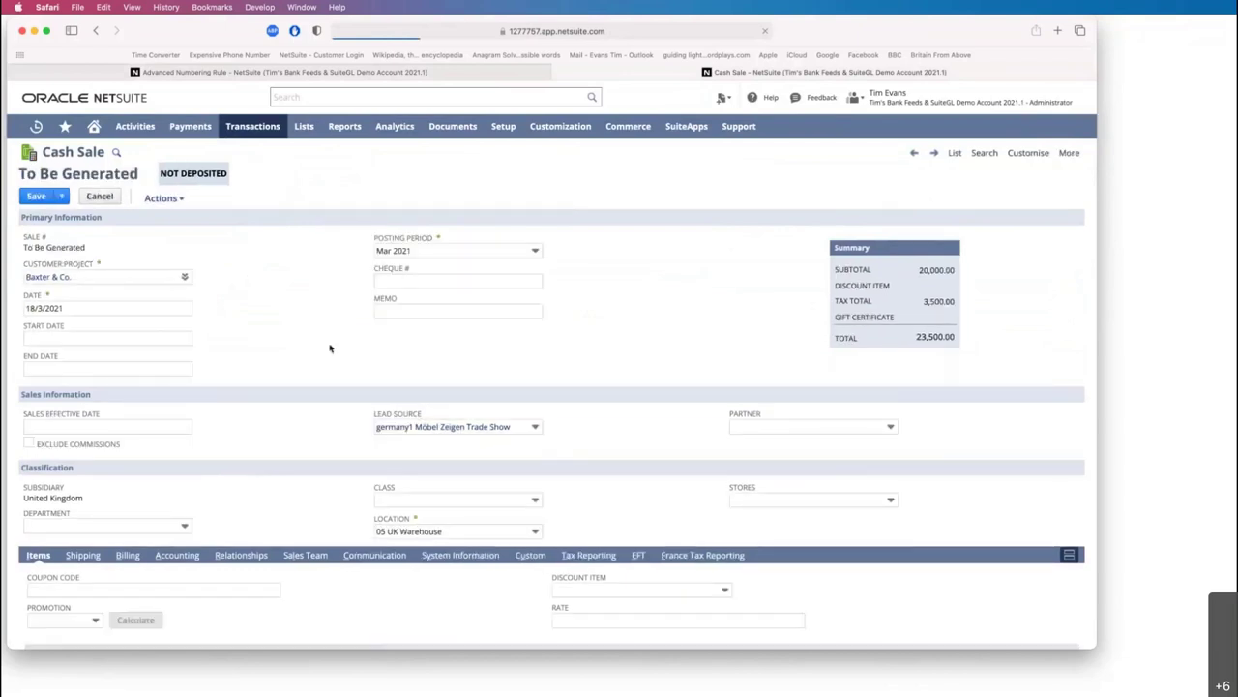
Set the copied cash sale's currency to EUR in its accounting details and save the transaction
{"action": "scroll", "coordinate": [329, 348], "scroll_direction": "down", "scroll_amount": 2}
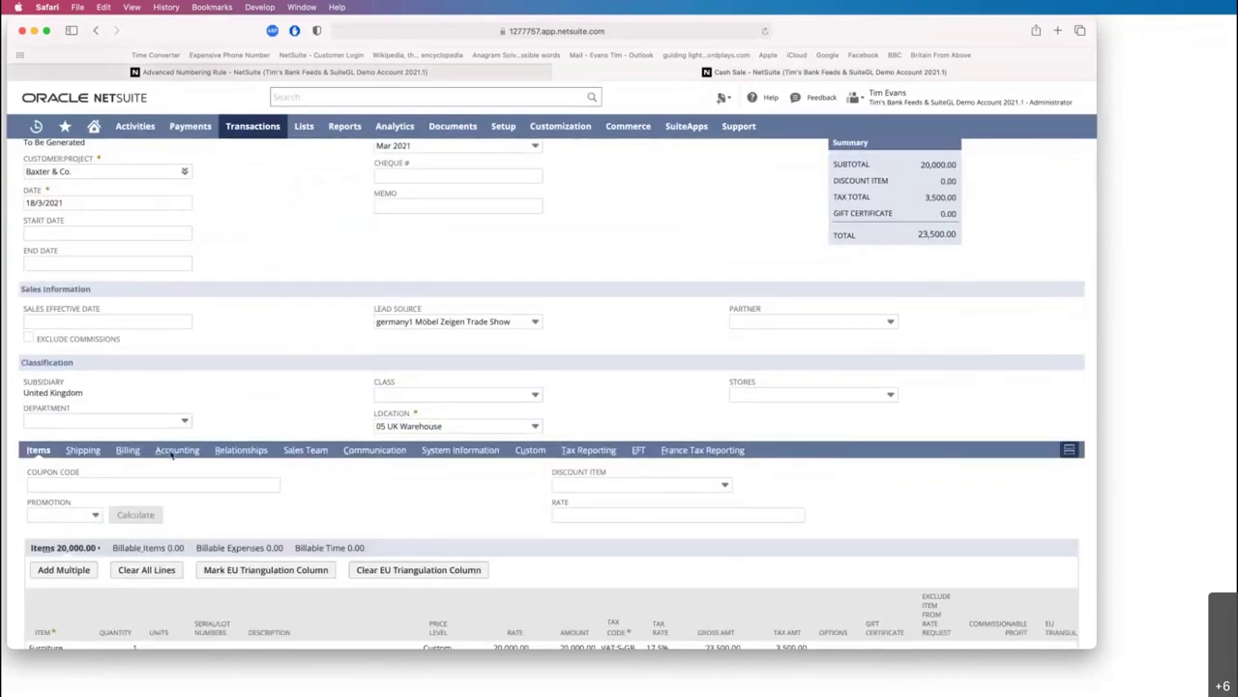
{"action": "left_click", "coordinate": [174, 453]}
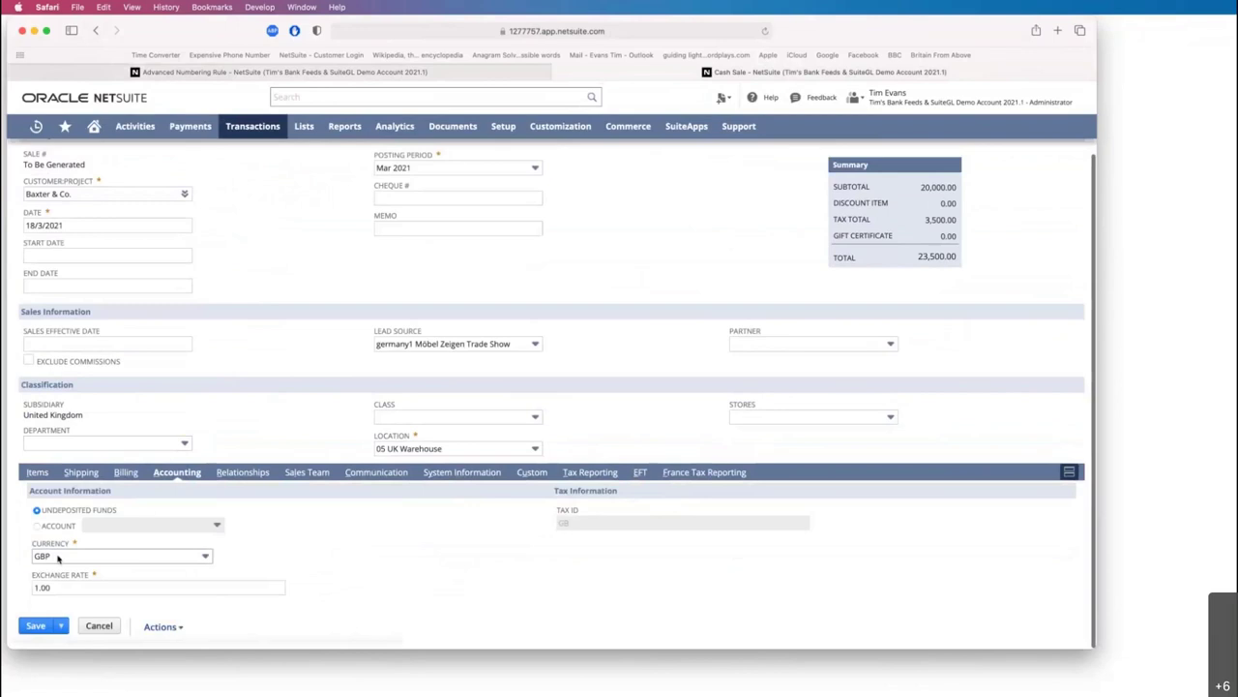
{"action": "left_click", "coordinate": [58, 558]}
{"action": "left_click", "coordinate": [43, 572]}
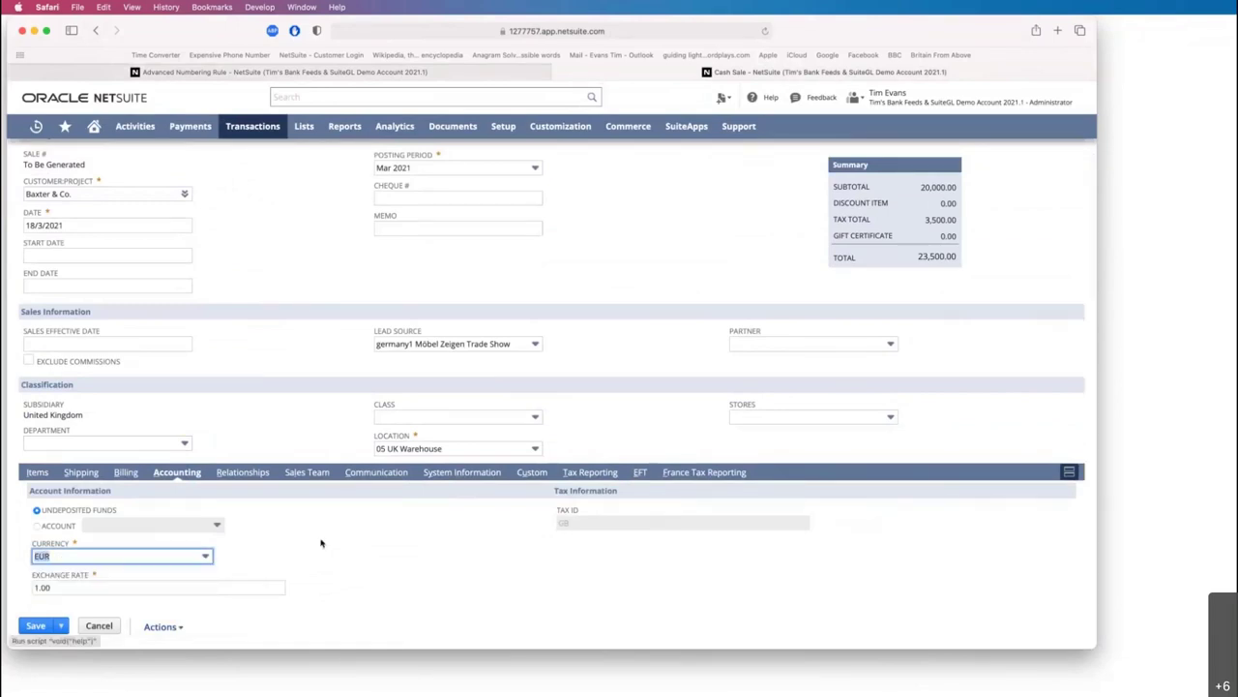
{"action": "scroll", "coordinate": [321, 543], "scroll_direction": "up", "scroll_amount": 2}
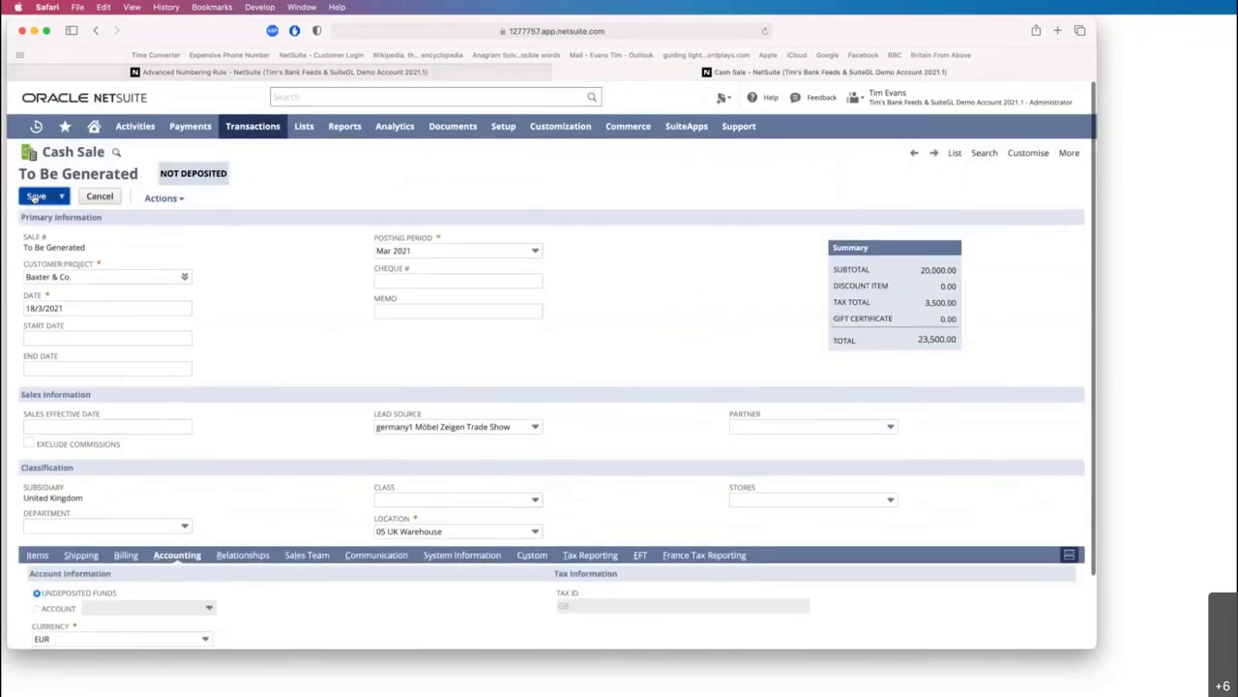
{"action": "left_click", "coordinate": [35, 197]}
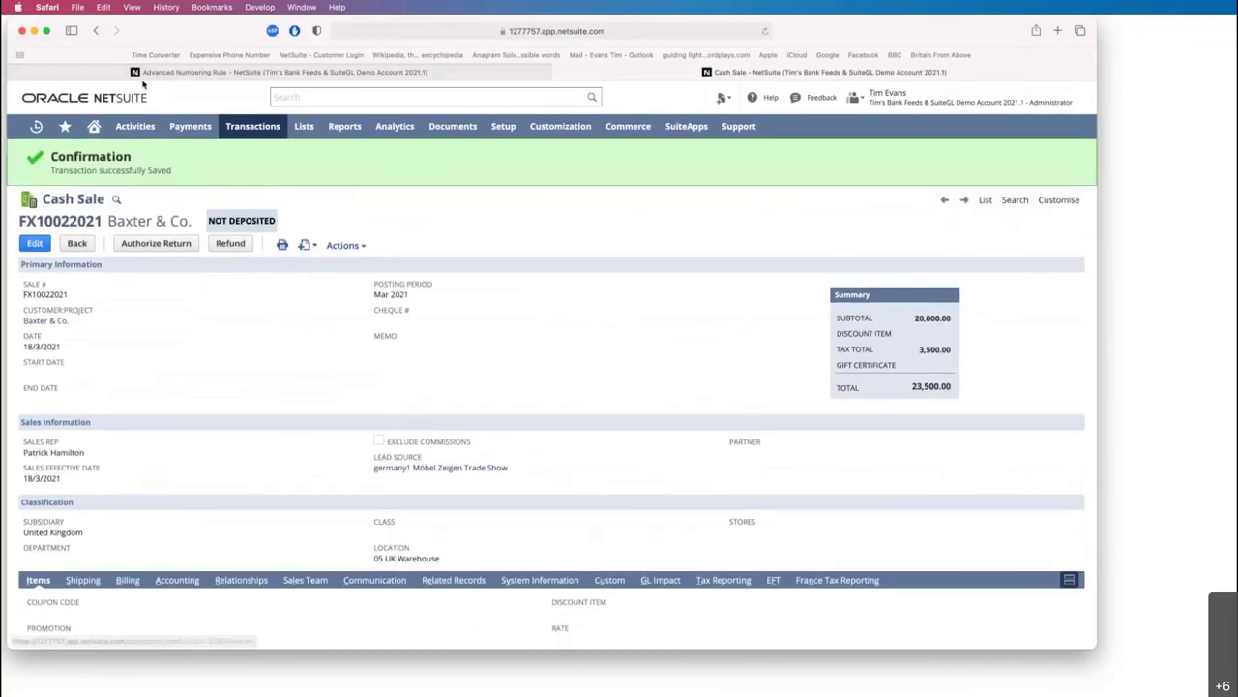
Review the criteria and the segment sequences of the FX Cash Sale advanced numbering rule
{"action": "left_click", "coordinate": [160, 73]}
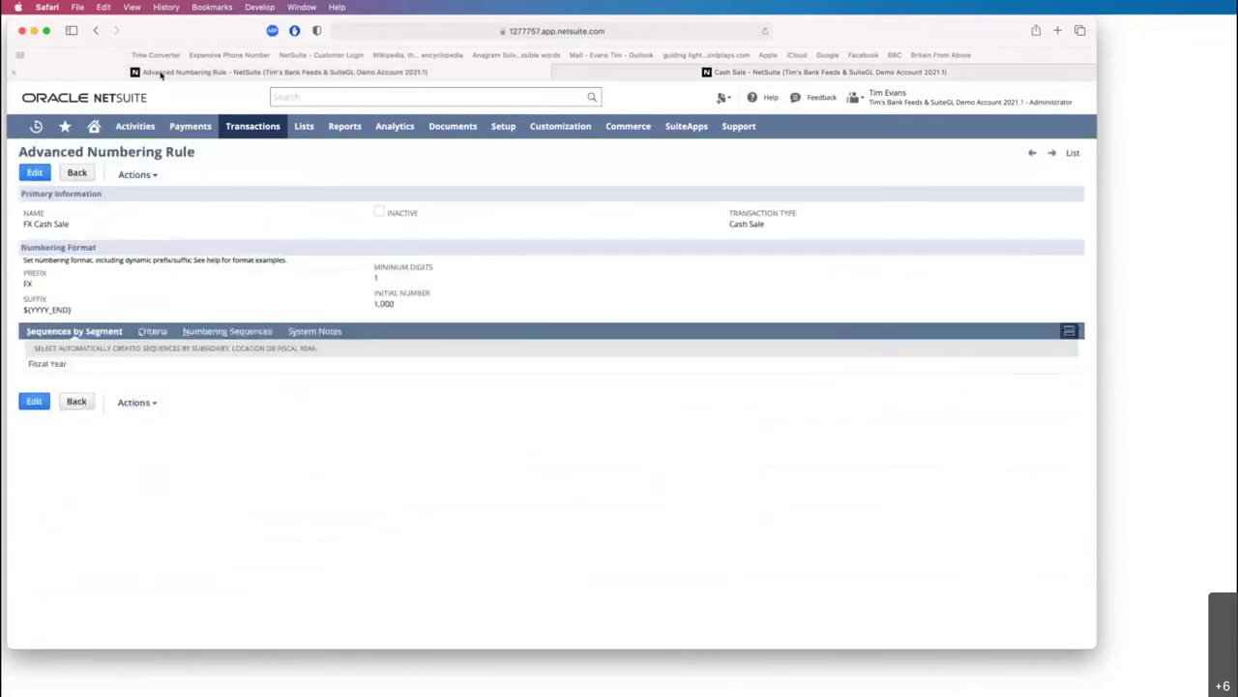
{"action": "left_click", "coordinate": [152, 332]}
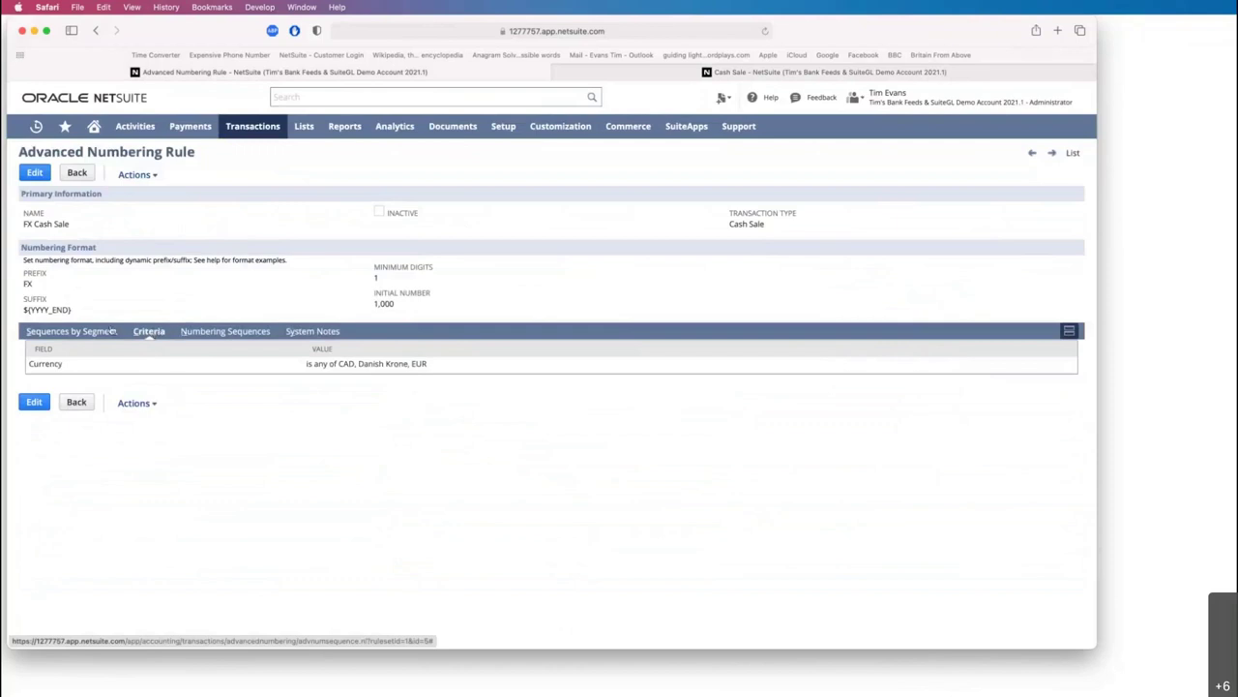
{"action": "left_click", "coordinate": [112, 332]}
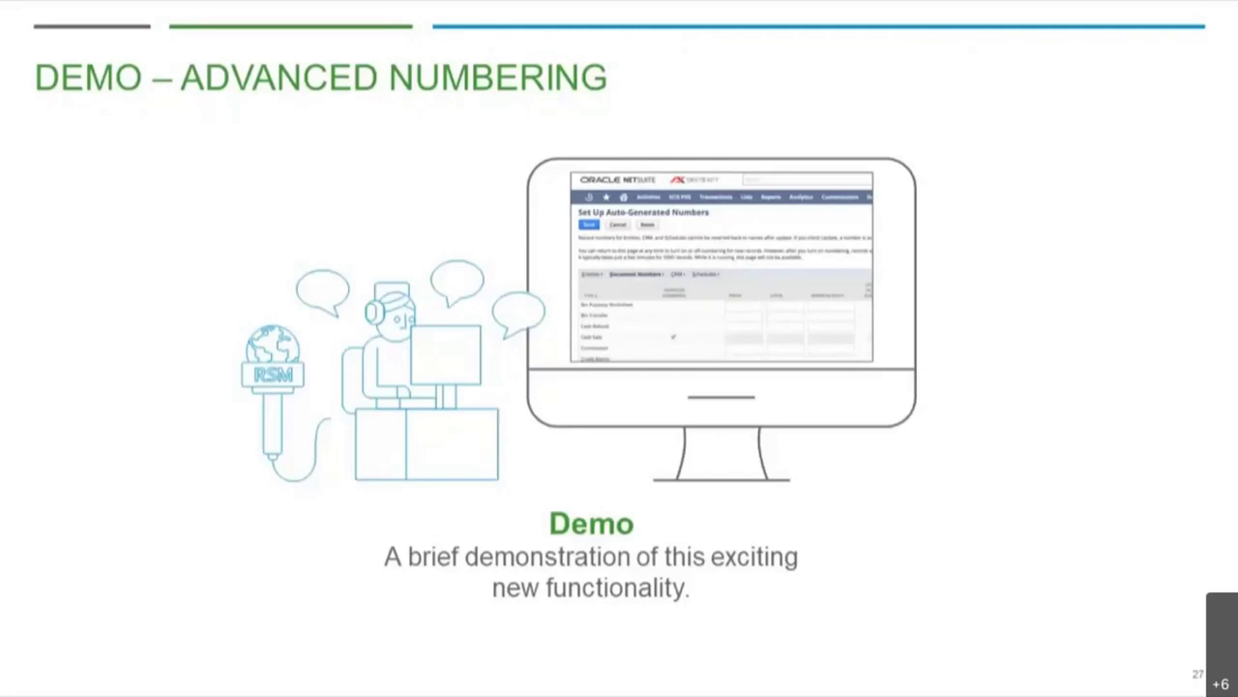
{"action": "key", "text": "Right"}
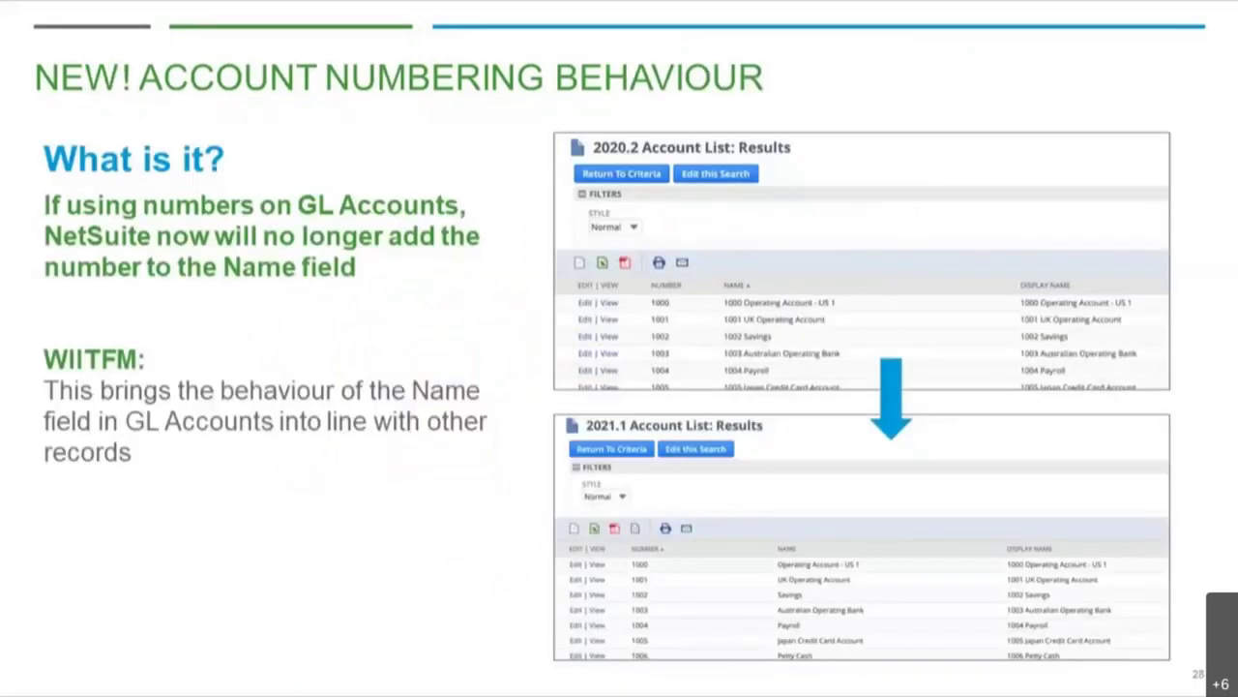
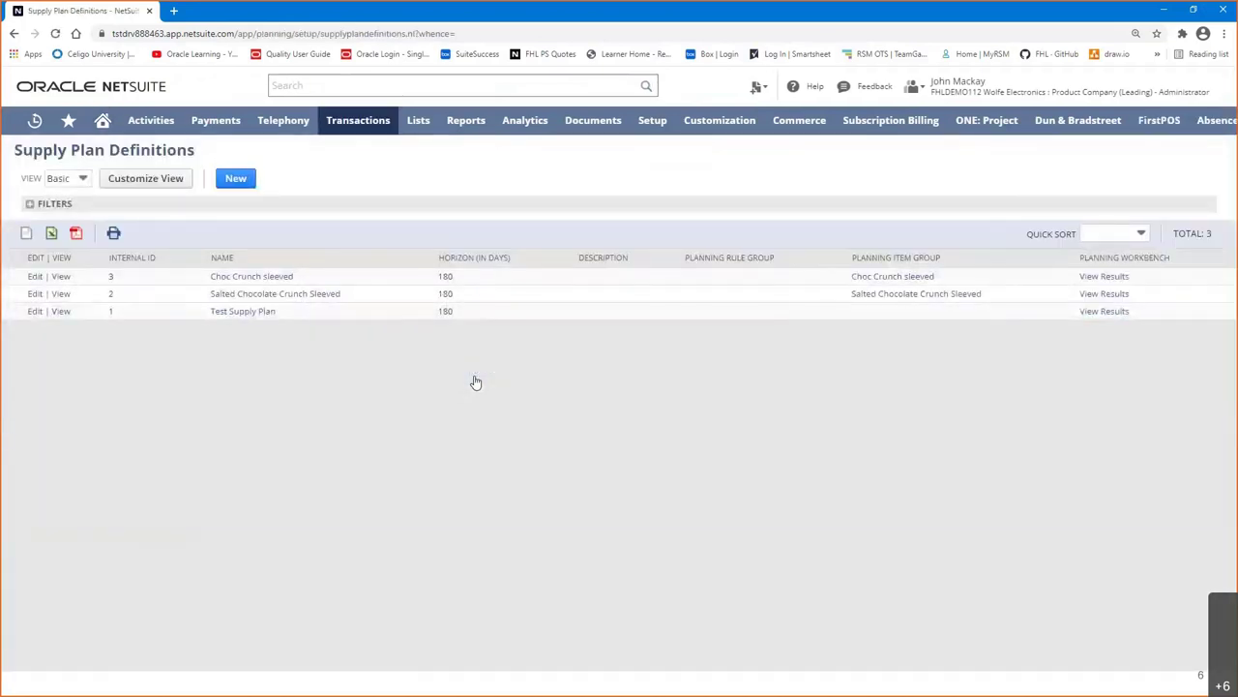
View the planning results for the Salted Chocolate Crunch Sleeved supply plan, expanding and collapsing the assembly's component items
{"action": "mouse_move", "coordinate": [1072, 103]}
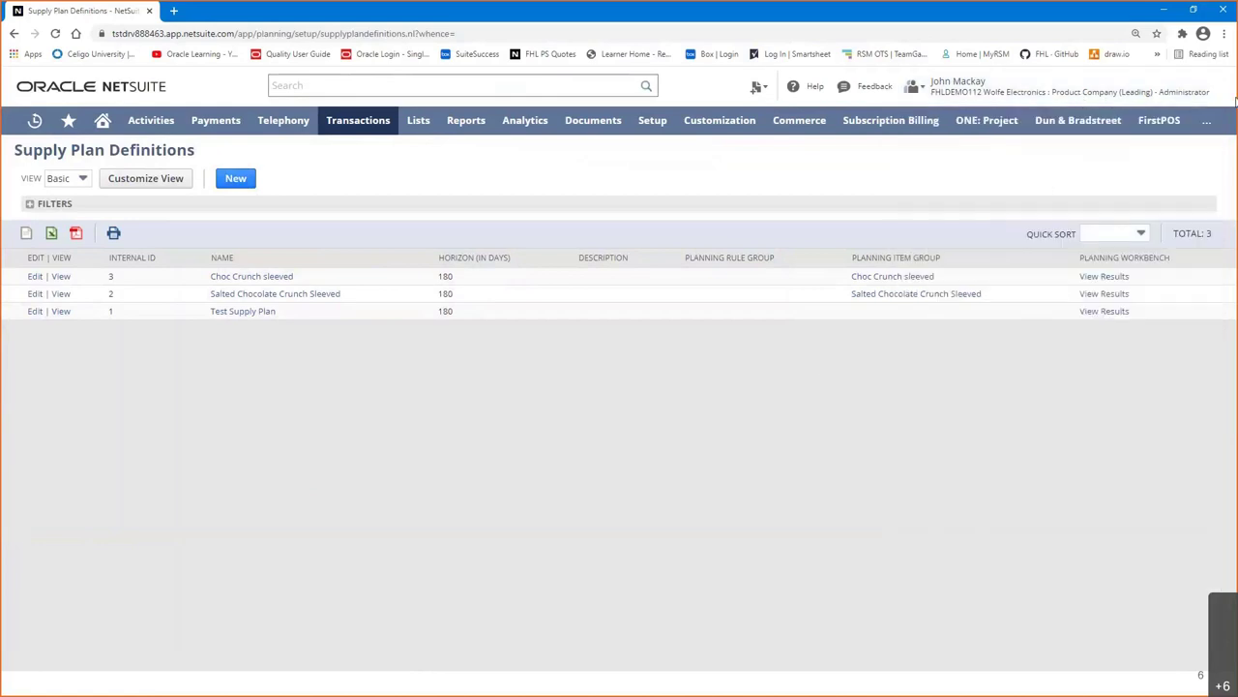
{"action": "left_click", "coordinate": [1104, 296]}
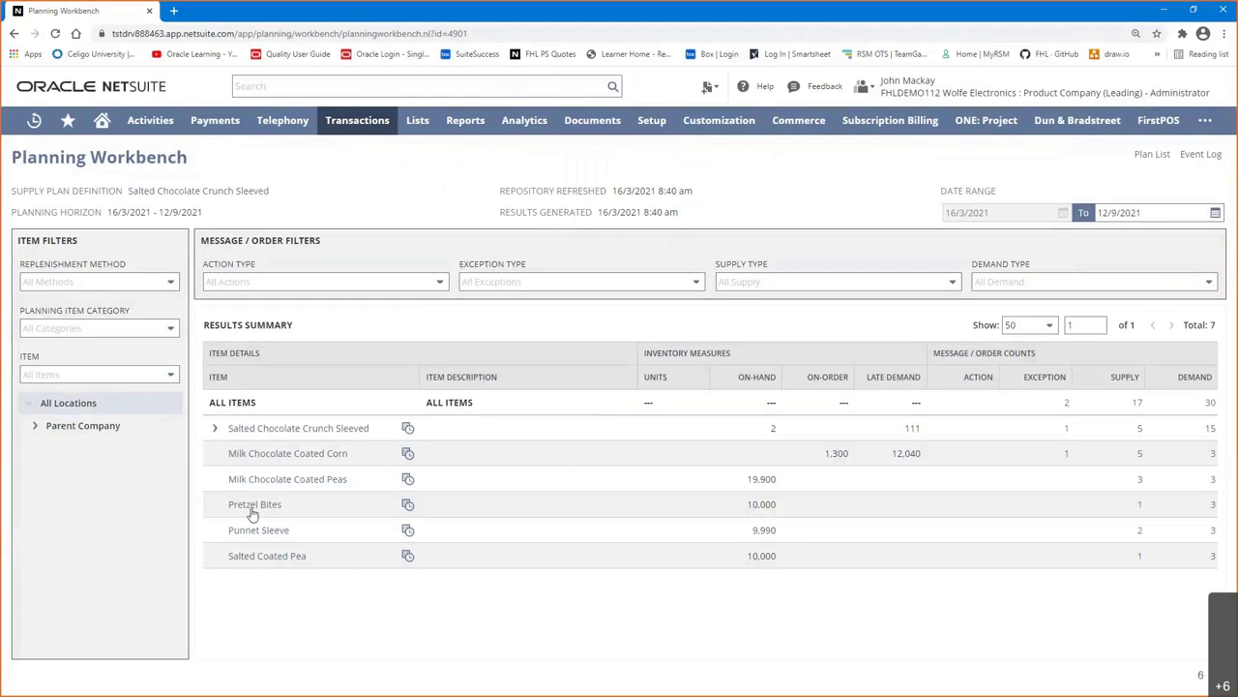
{"action": "left_click", "coordinate": [215, 430]}
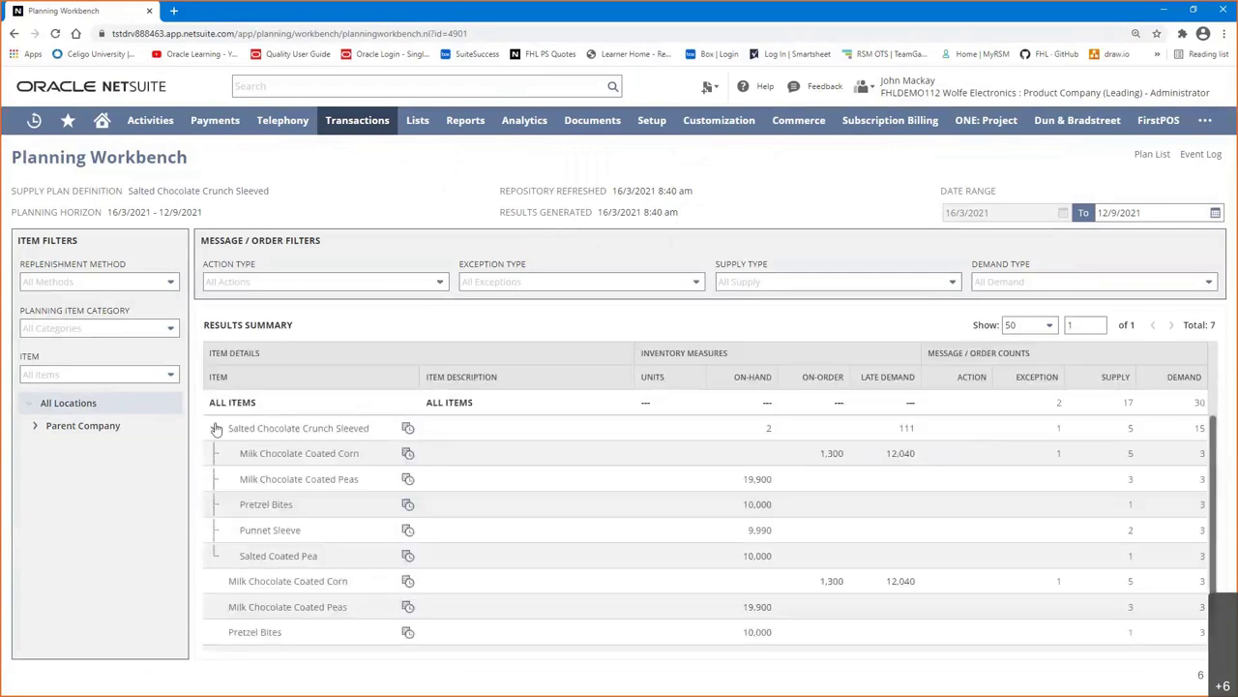
{"action": "left_click", "coordinate": [215, 429]}
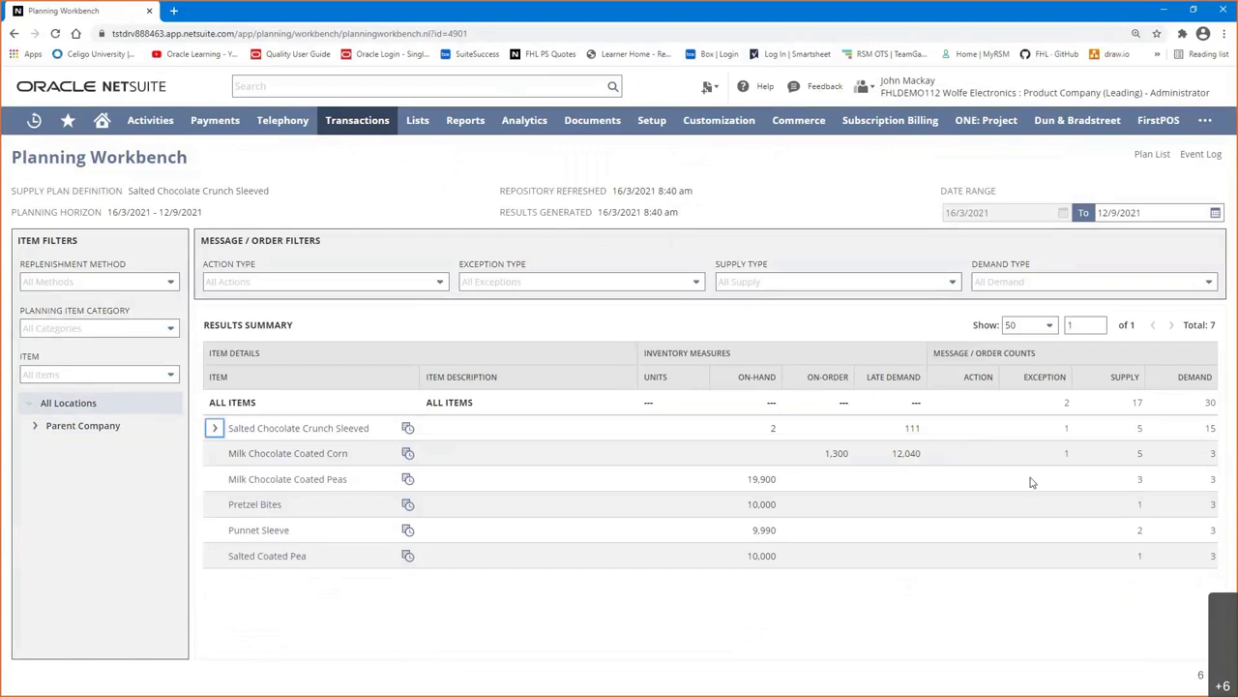
Review the supply orders and the demand lines of Salted Chocolate Crunch Sleeved, returning to the results summary
{"action": "left_click", "coordinate": [1140, 430]}
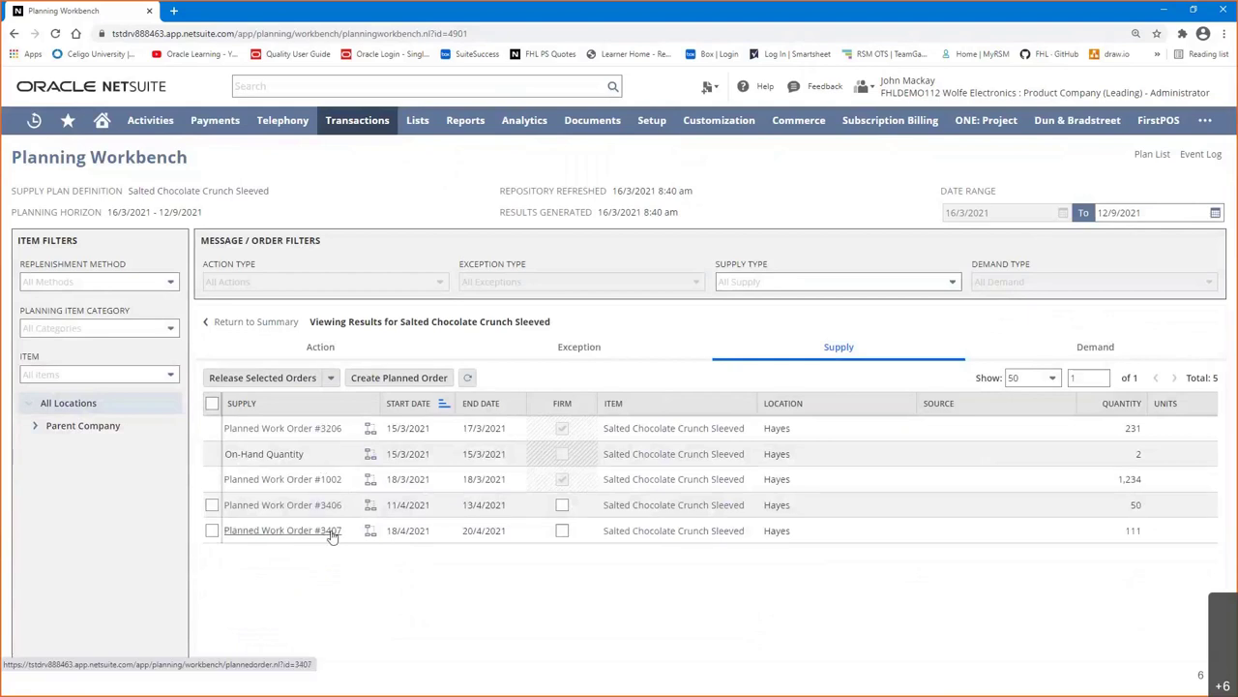
{"action": "left_click", "coordinate": [256, 323]}
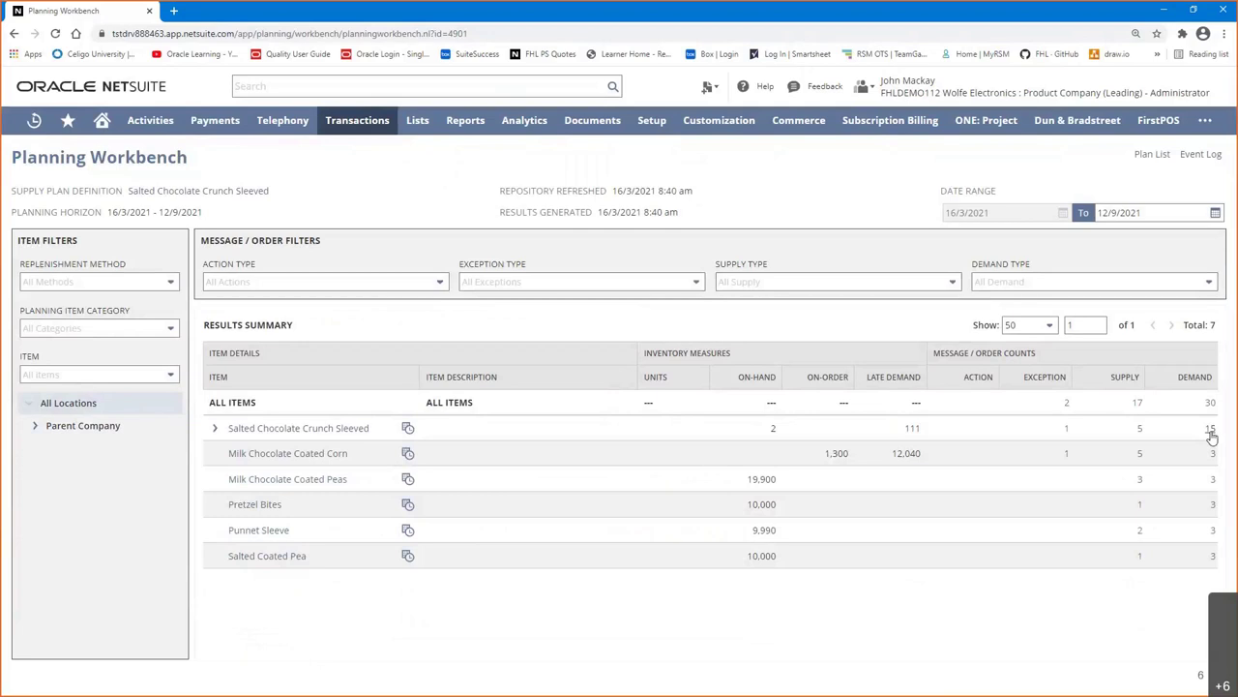
{"action": "left_click", "coordinate": [1211, 434]}
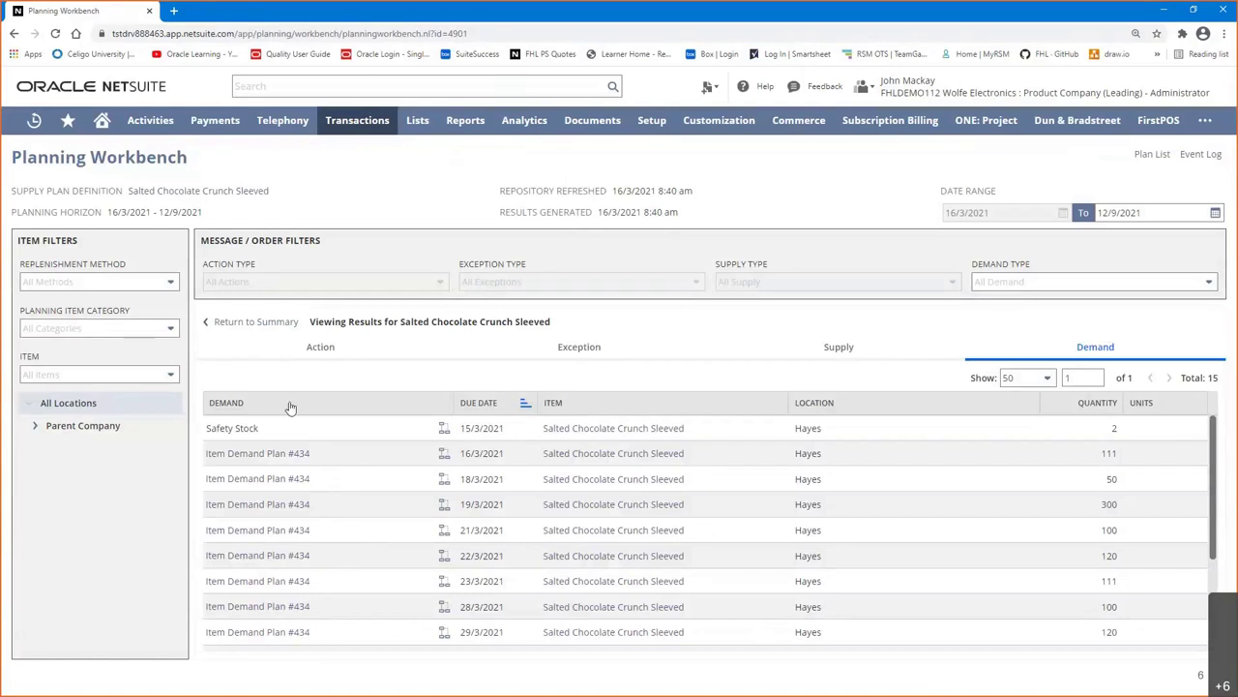
{"action": "left_click", "coordinate": [260, 326]}
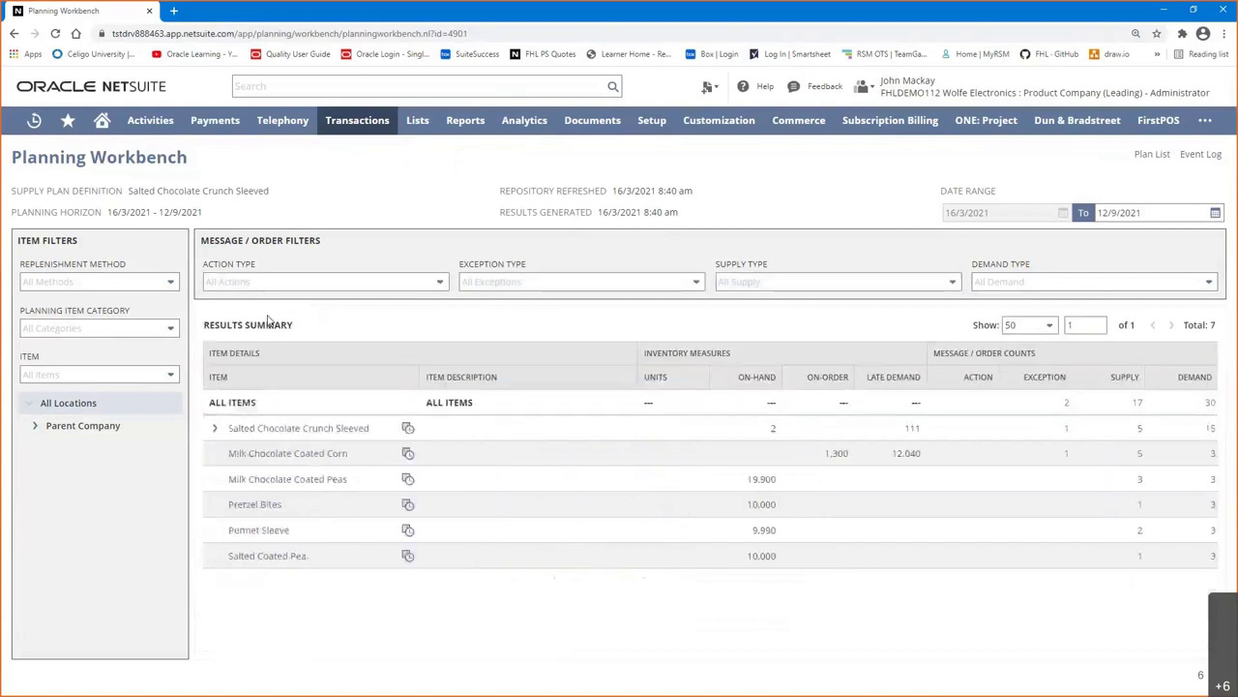
Examine the enlarged date-based view of Salted Chocolate Crunch Sleeved, including the April 2021 planned orders, and close it
{"action": "left_click", "coordinate": [407, 429]}
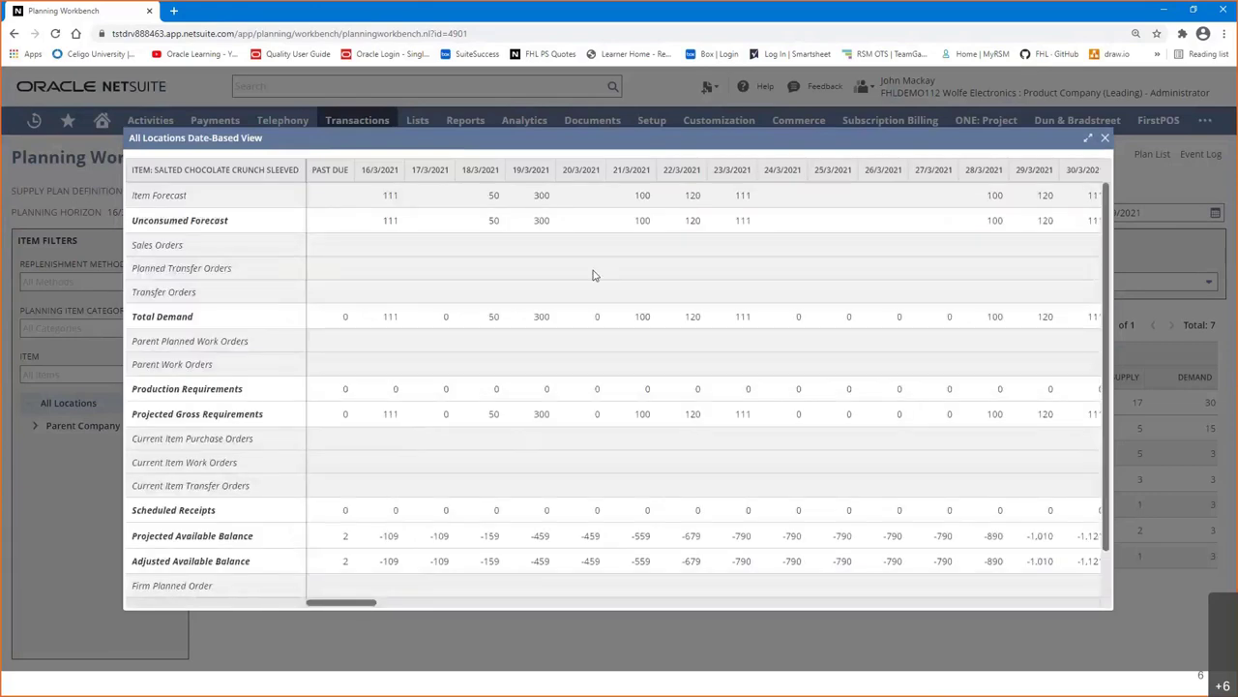
{"action": "left_click", "coordinate": [1088, 137]}
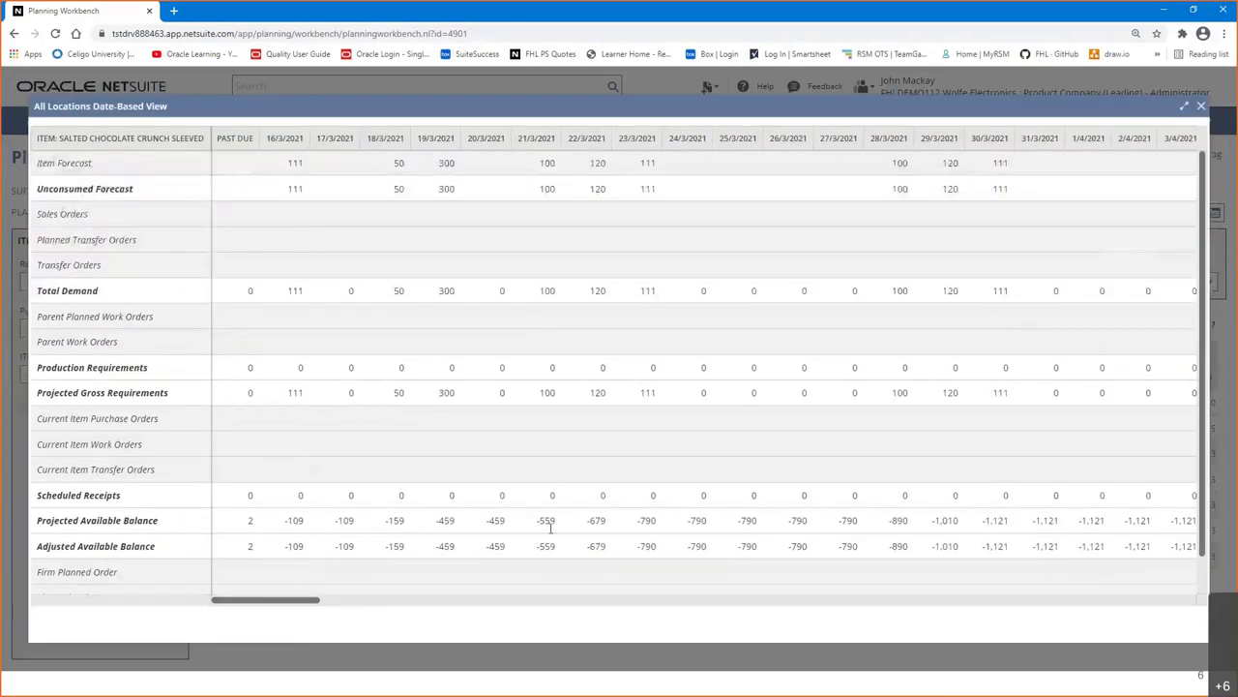
{"action": "scroll", "coordinate": [1039, 553], "scroll_direction": "down", "scroll_amount": 2}
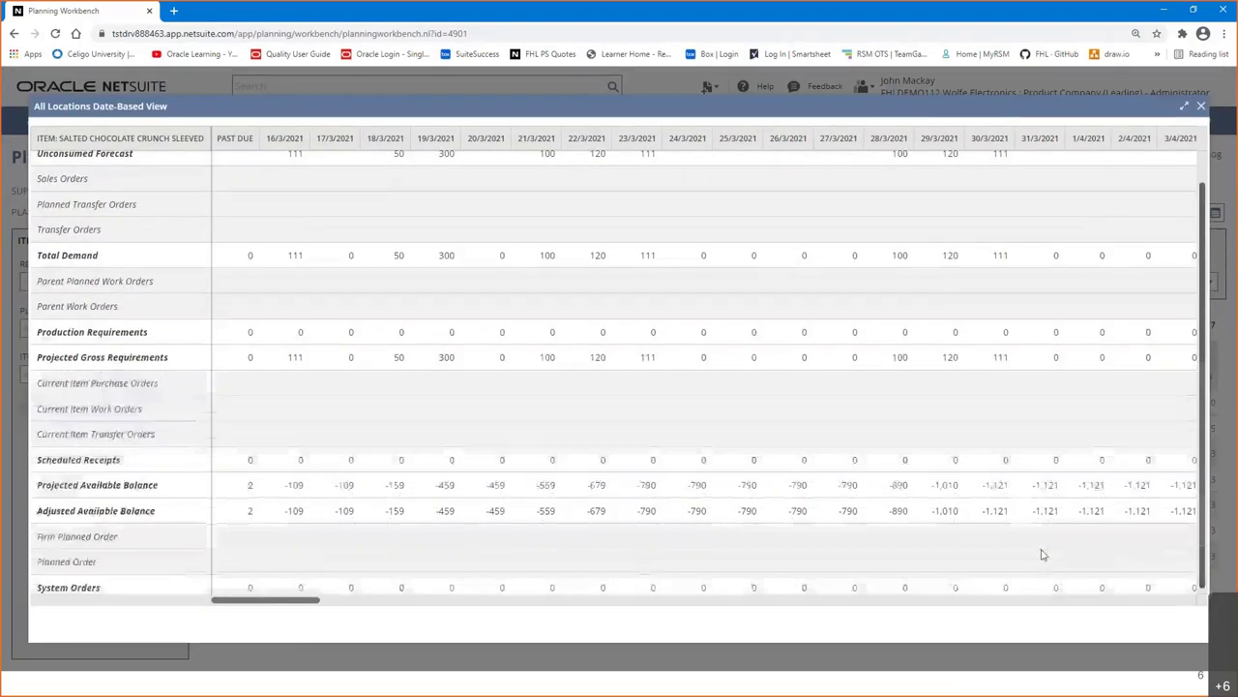
{"action": "left_click", "coordinate": [718, 604]}
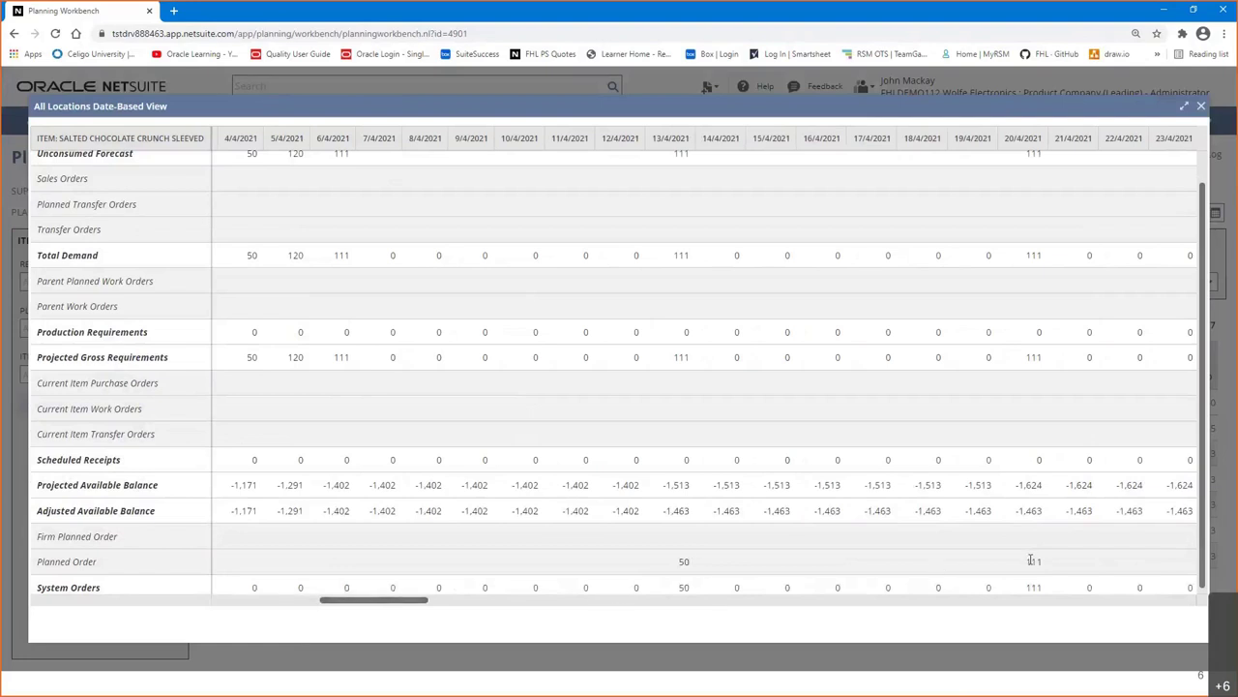
{"action": "scroll", "coordinate": [713, 202], "scroll_direction": "up", "scroll_amount": 1}
{"action": "scroll", "coordinate": [706, 212], "scroll_direction": "up", "scroll_amount": 1}
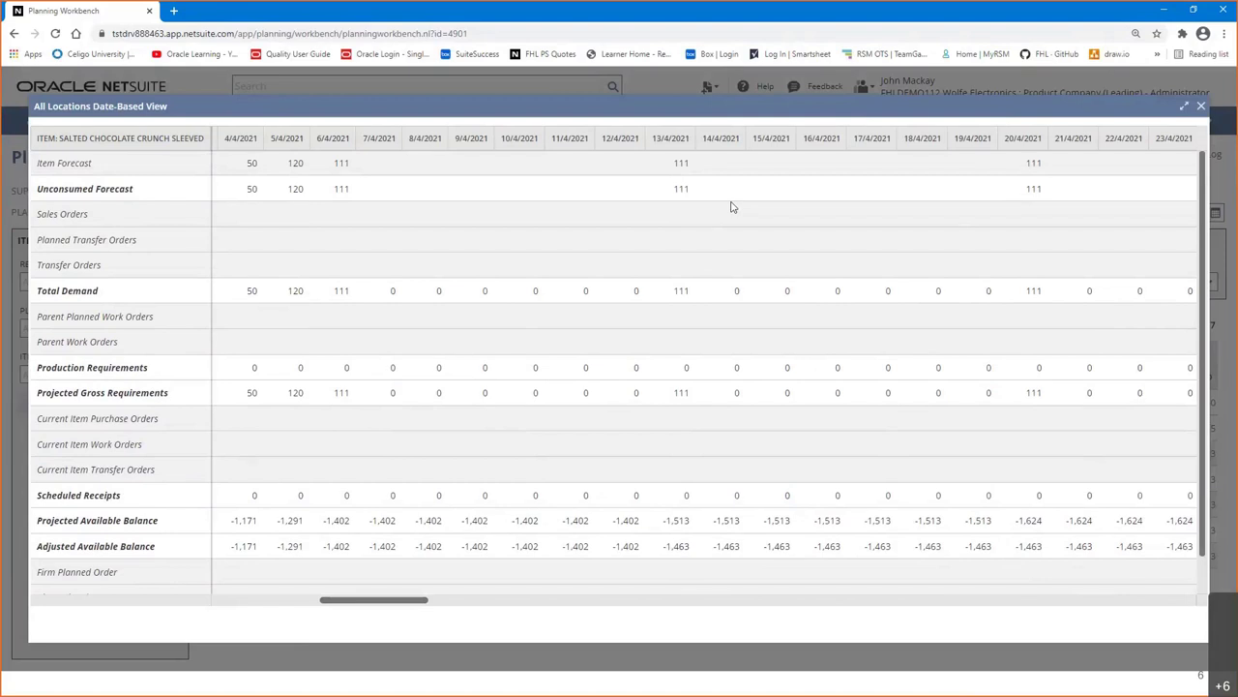
{"action": "left_click", "coordinate": [1201, 107]}
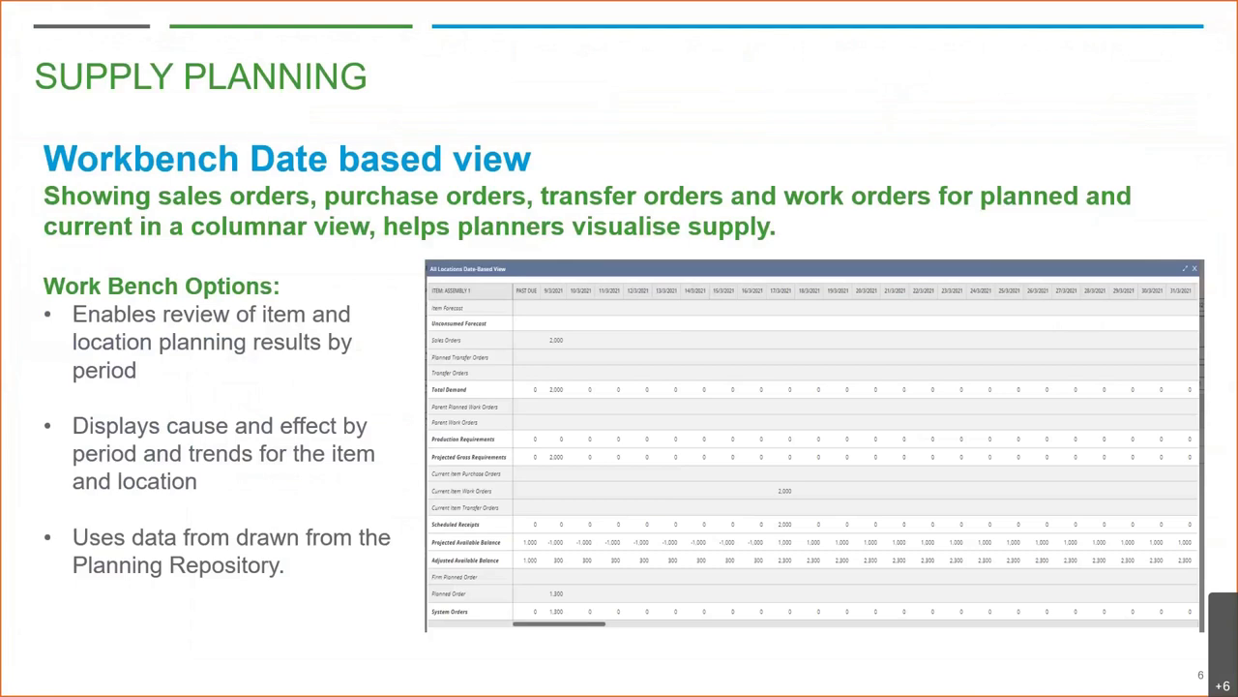
{"action": "key", "text": "Right"}
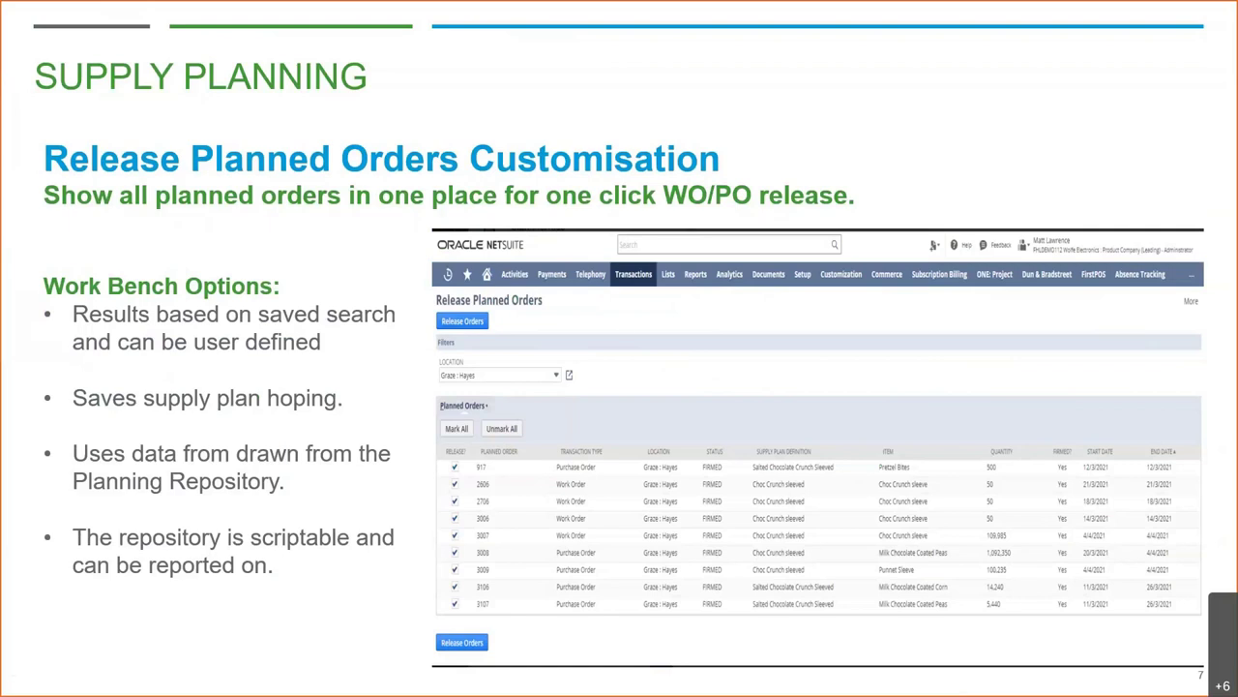
Switch back to NetSuite, open the Release Planned Orders page and check its location filter, keeping Graze : Hayes
{"action": "key", "text": "alt+Tab"}
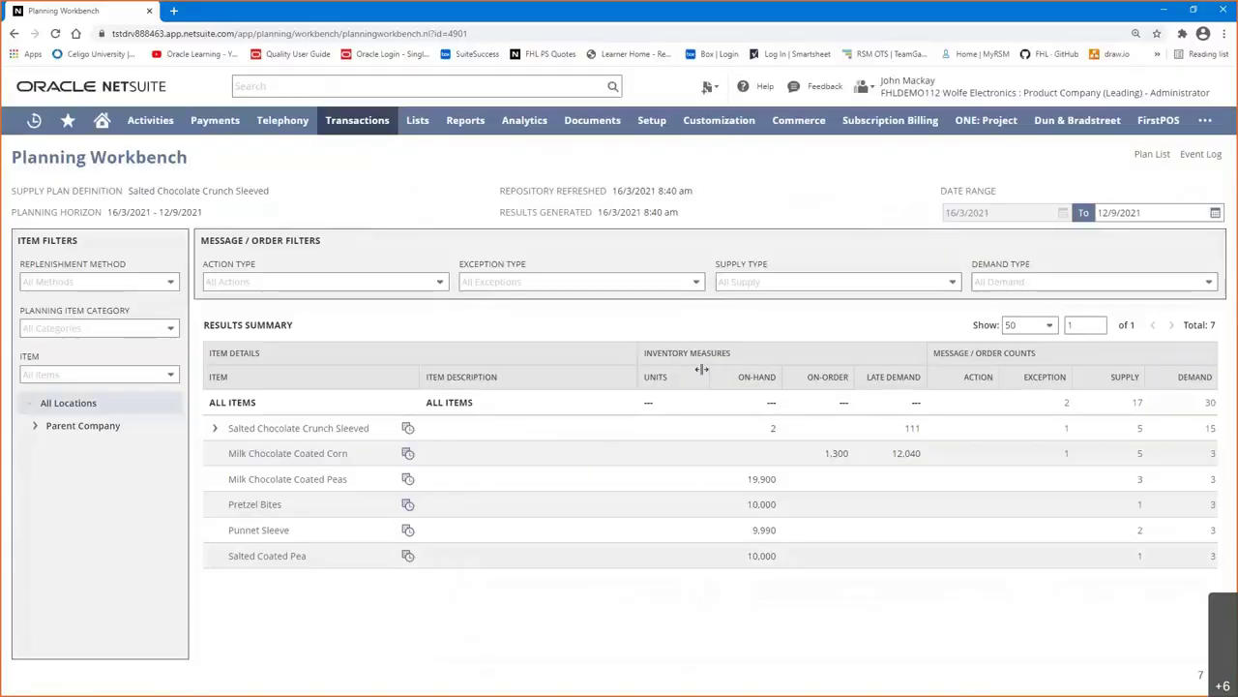
{"action": "mouse_move", "coordinate": [370, 119]}
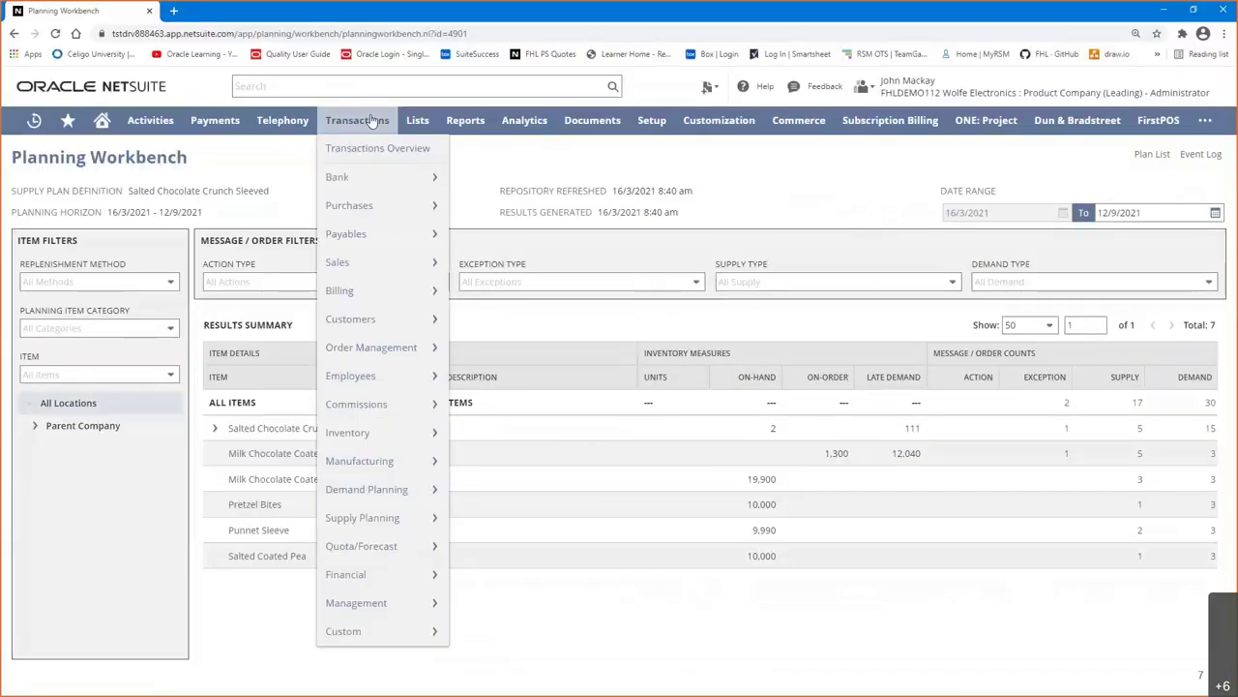
{"action": "mouse_move", "coordinate": [356, 523]}
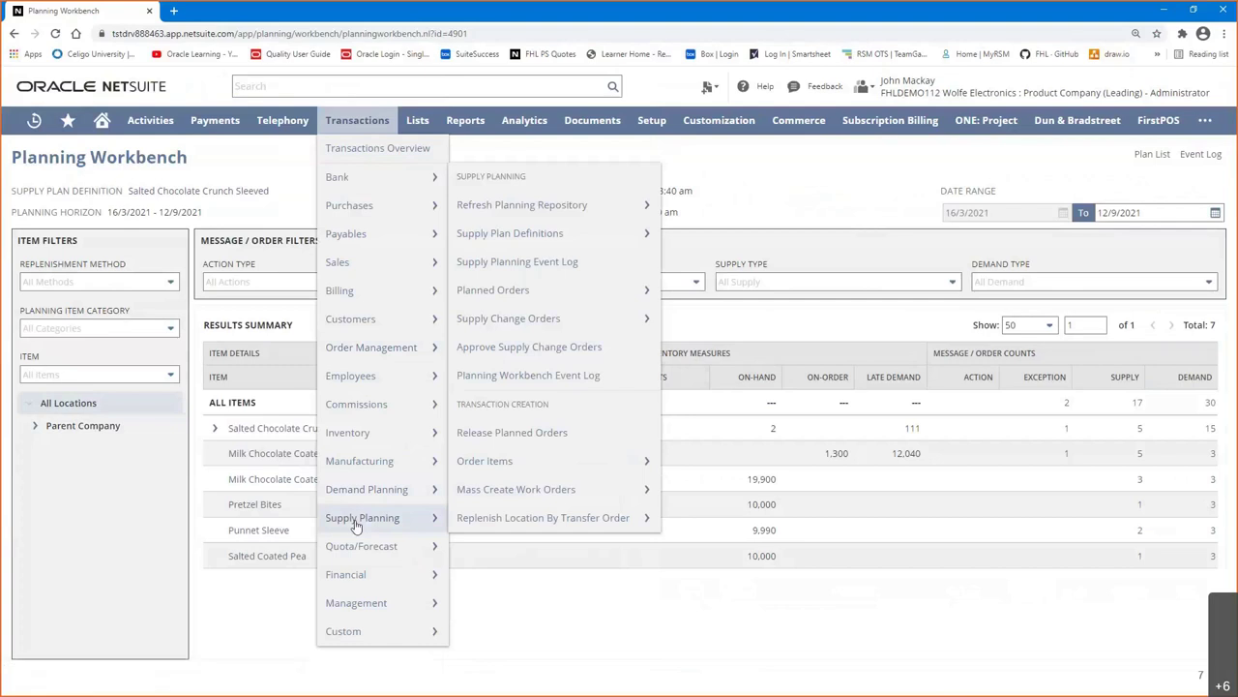
{"action": "left_click", "coordinate": [546, 442]}
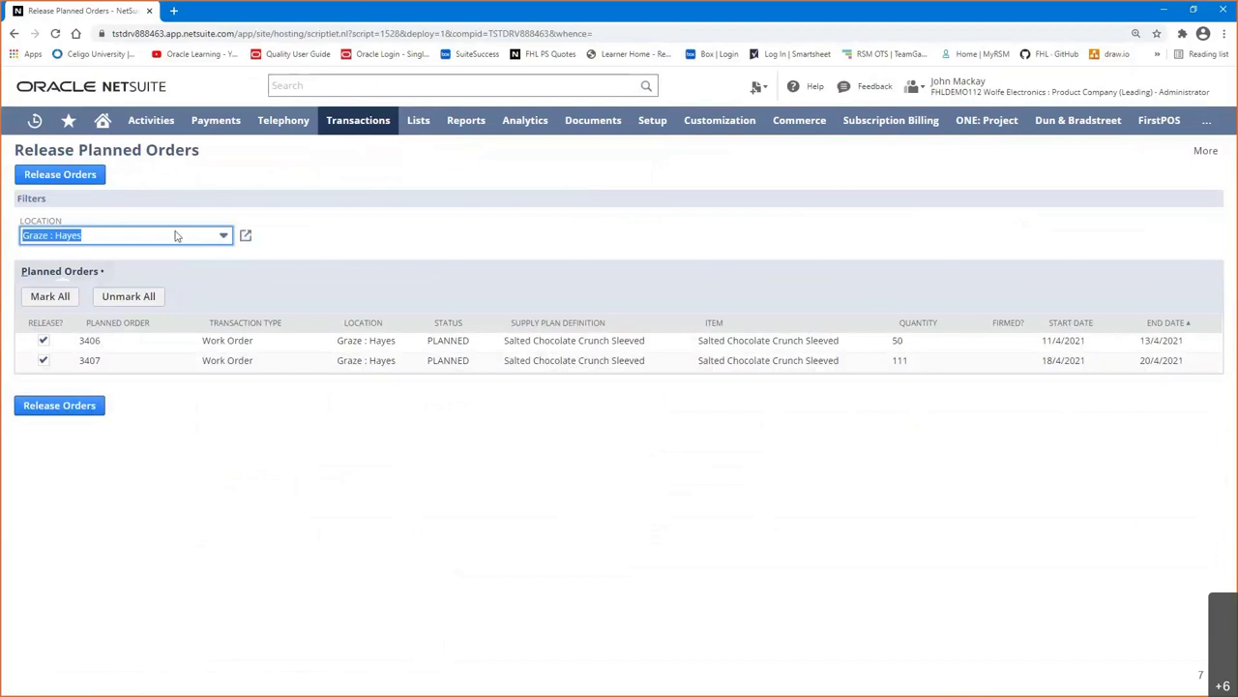
{"action": "left_click", "coordinate": [175, 235]}
{"action": "left_click", "coordinate": [177, 236]}
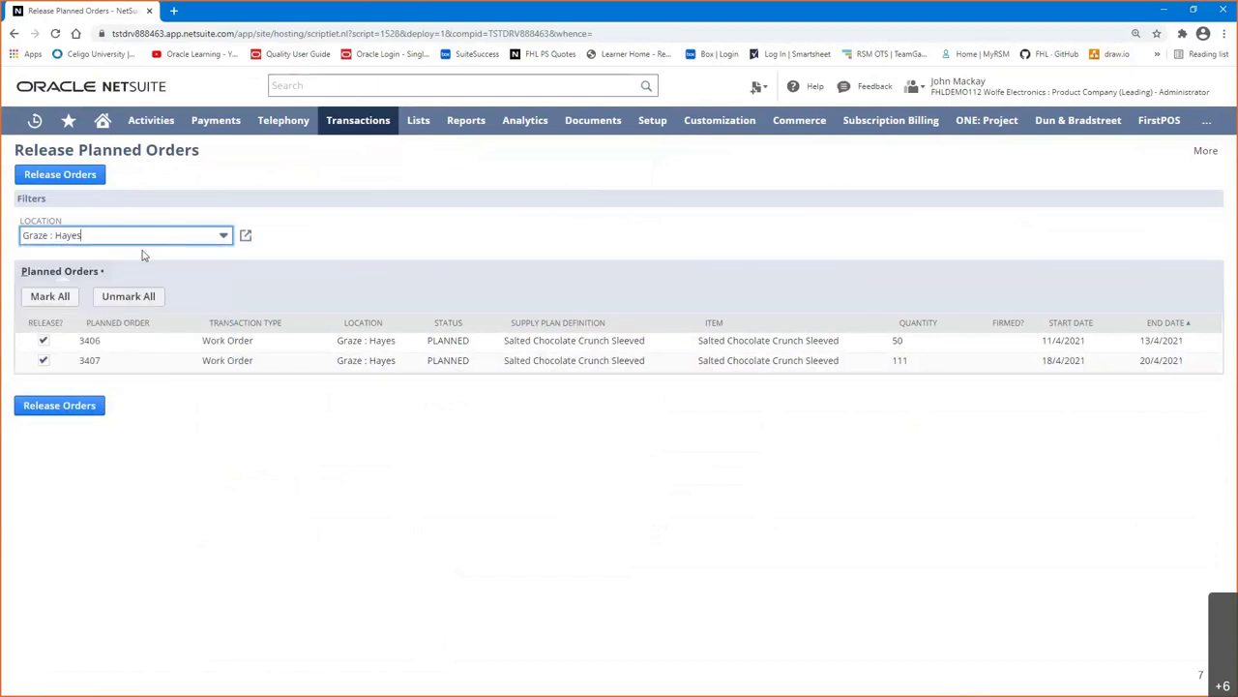
Unmark and re-mark all planned orders for release, and toggle the individual release selections of the 50- and 111-unit work orders
{"action": "left_click", "coordinate": [109, 300]}
{"action": "left_click", "coordinate": [50, 296]}
{"action": "left_click", "coordinate": [44, 340]}
{"action": "left_click", "coordinate": [43, 360]}
{"action": "left_click", "coordinate": [43, 341]}
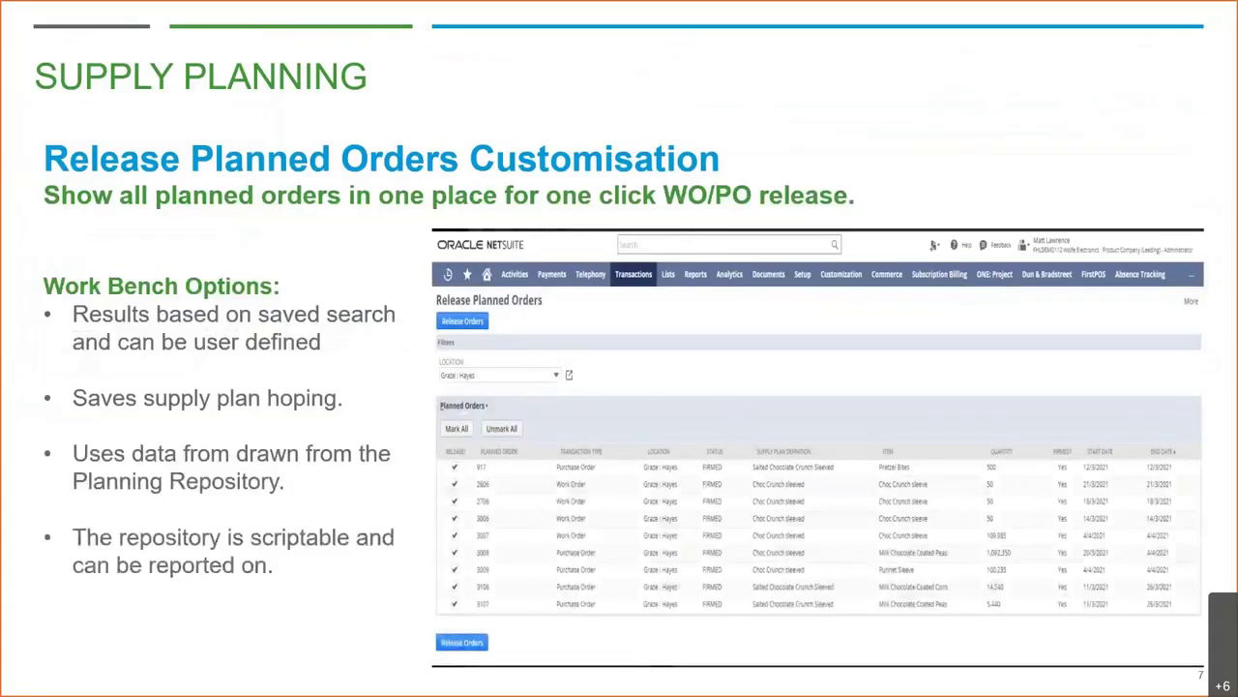
{"action": "key", "text": "Right"}
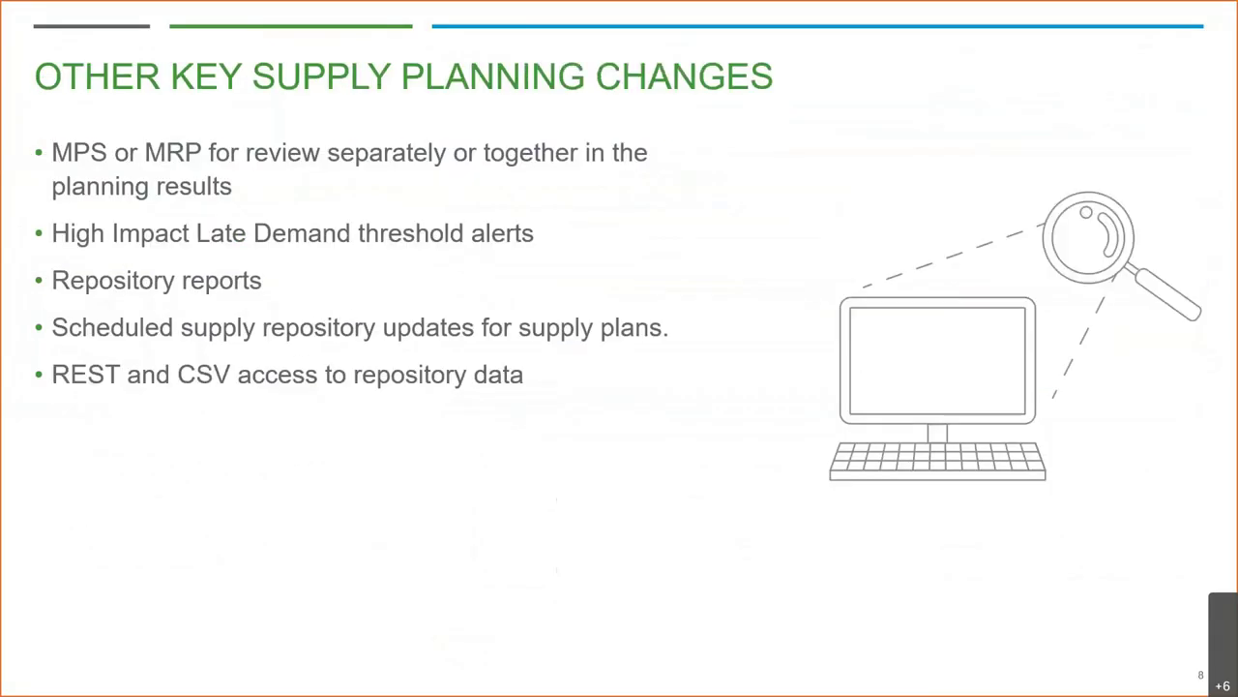
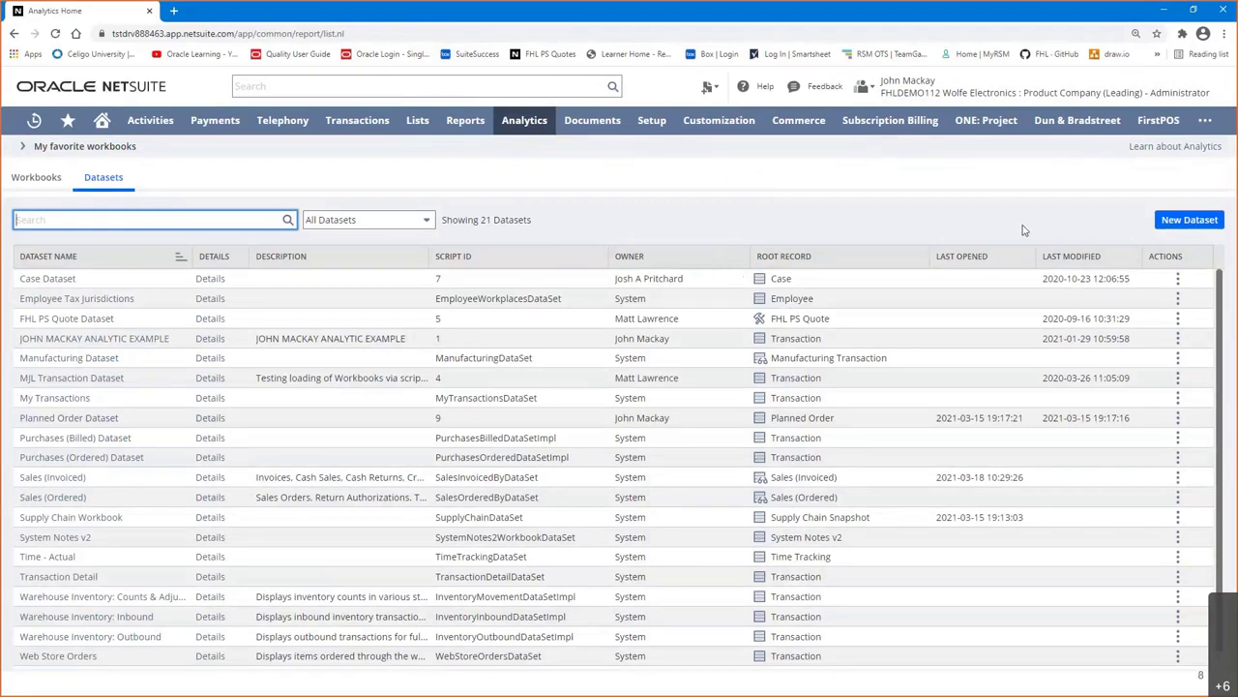
Create a new dataset based on the Planned Order record type and add the Item, Start Date and Quantity fields to it
{"action": "left_click", "coordinate": [1174, 221]}
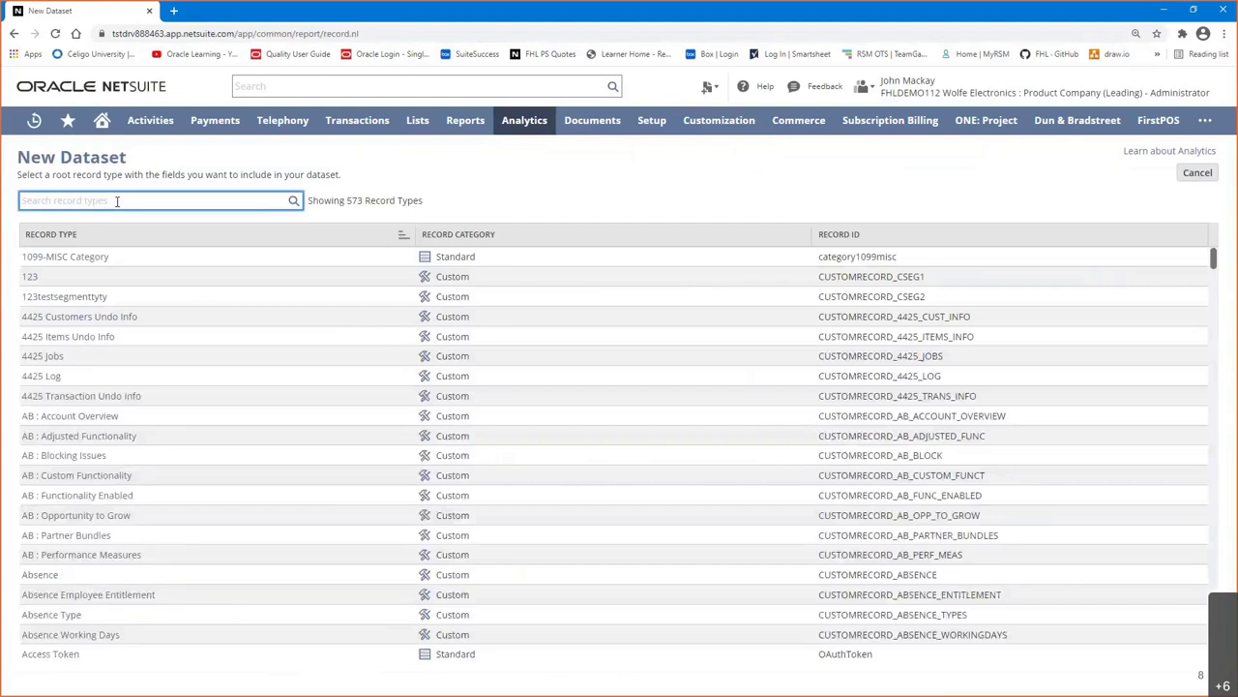
{"action": "type", "text": "planned"}
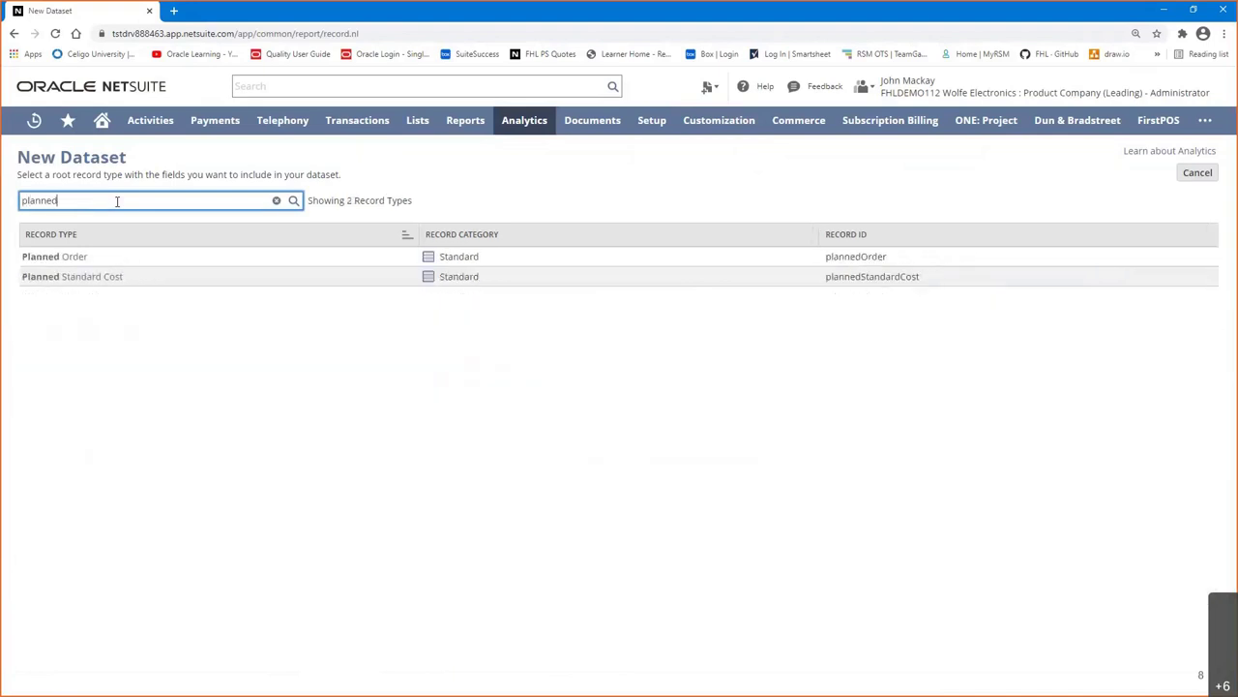
{"action": "left_click", "coordinate": [68, 261]}
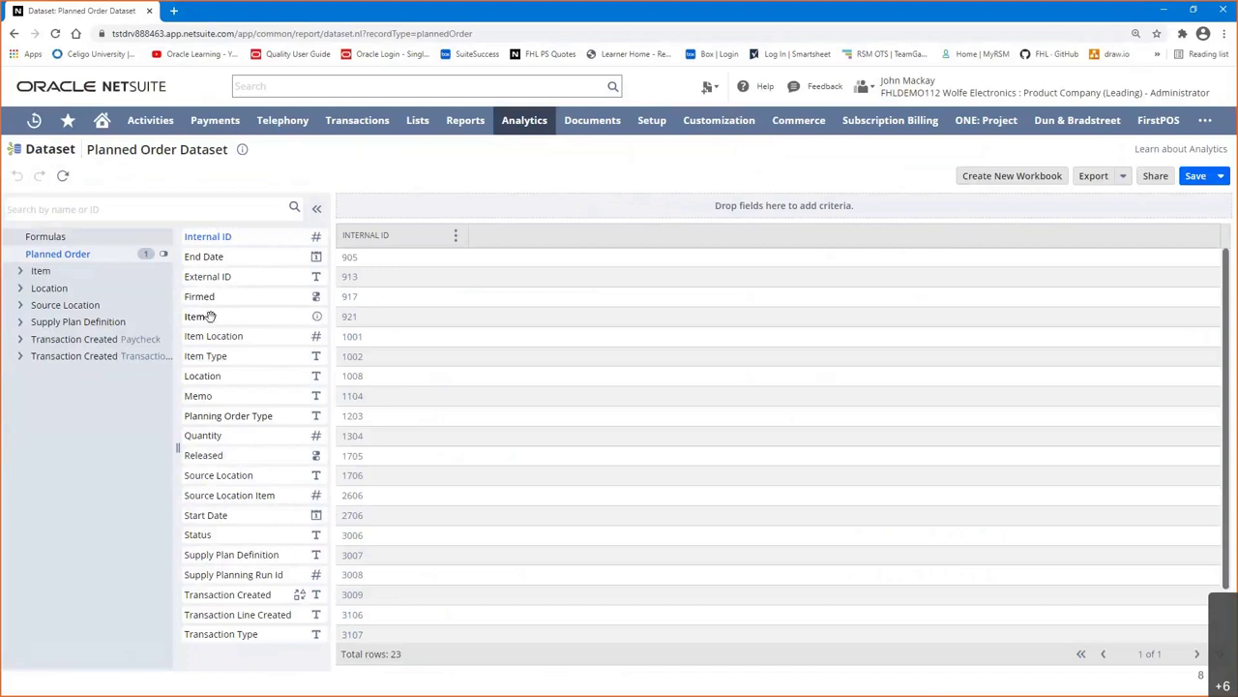
{"action": "left_click", "coordinate": [203, 317]}
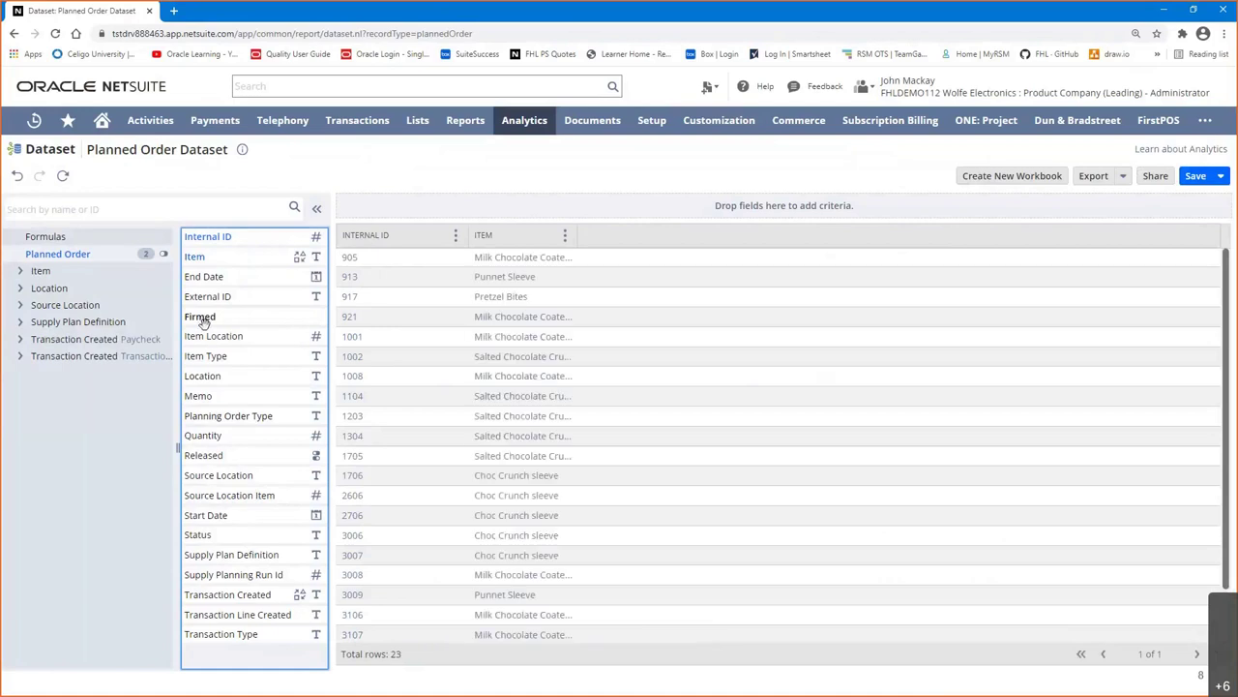
{"action": "left_click", "coordinate": [212, 516]}
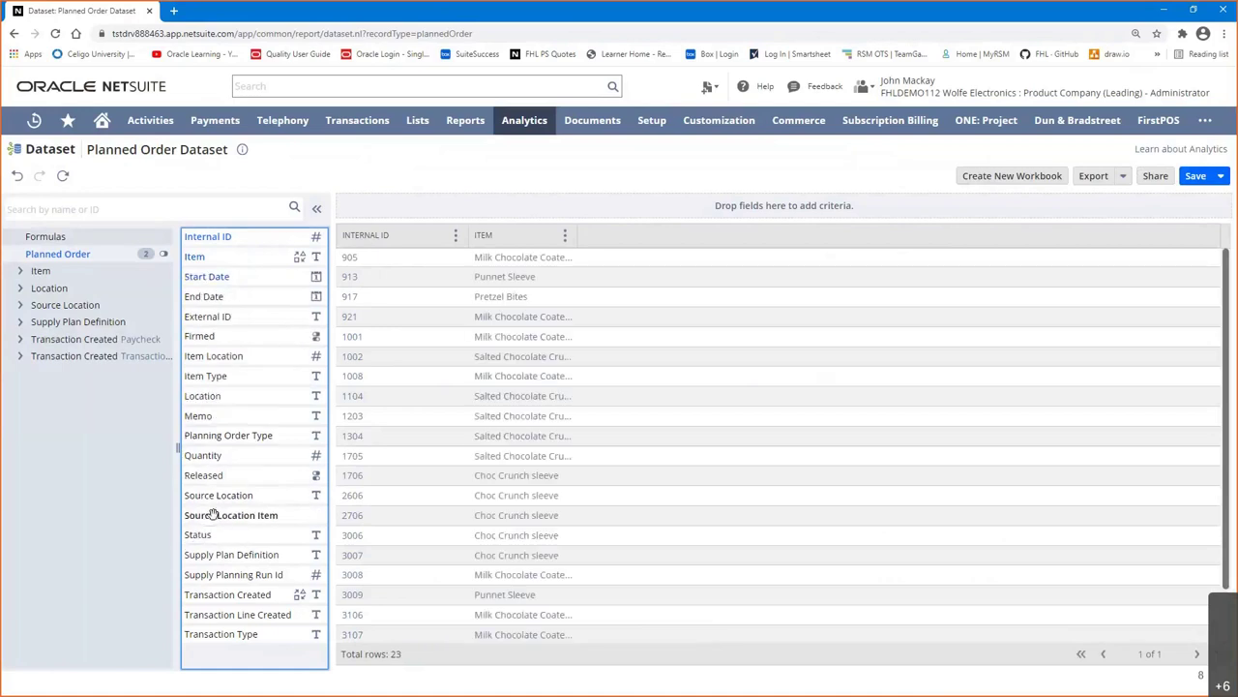
{"action": "left_click", "coordinate": [204, 455]}
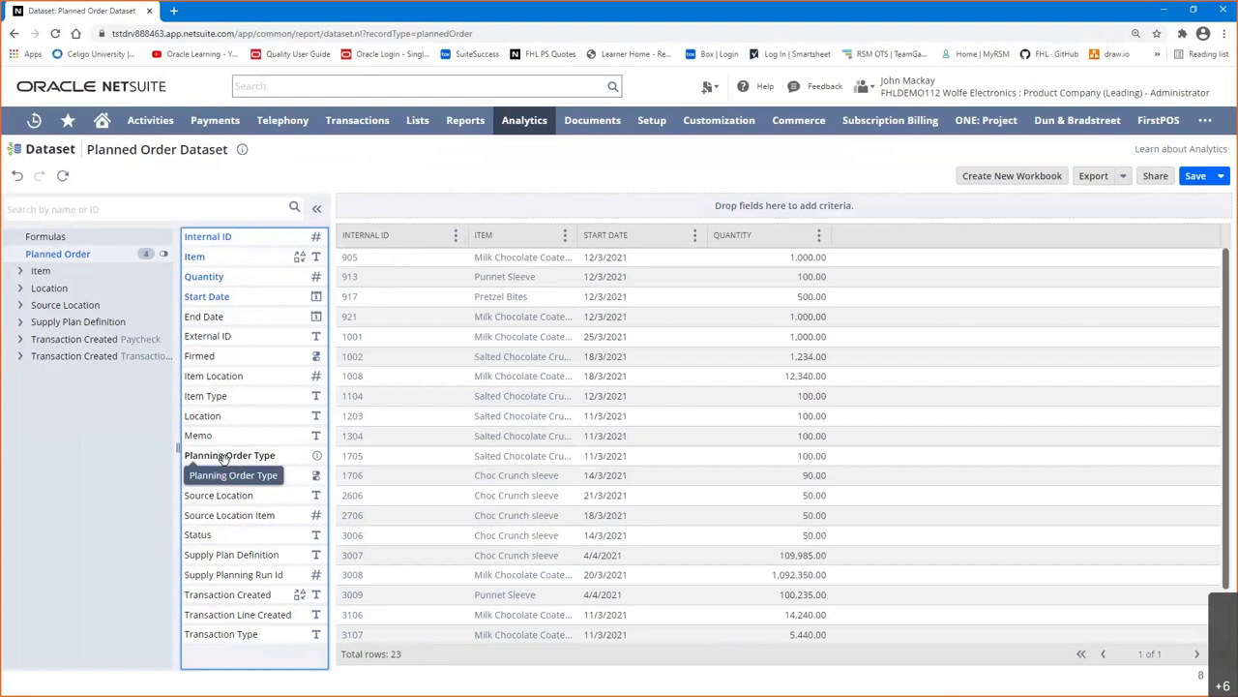
Create a workbook from the dataset with a pivot using Item as rows, Start Date as columns and Quantity as the measure
{"action": "left_click", "coordinate": [985, 178]}
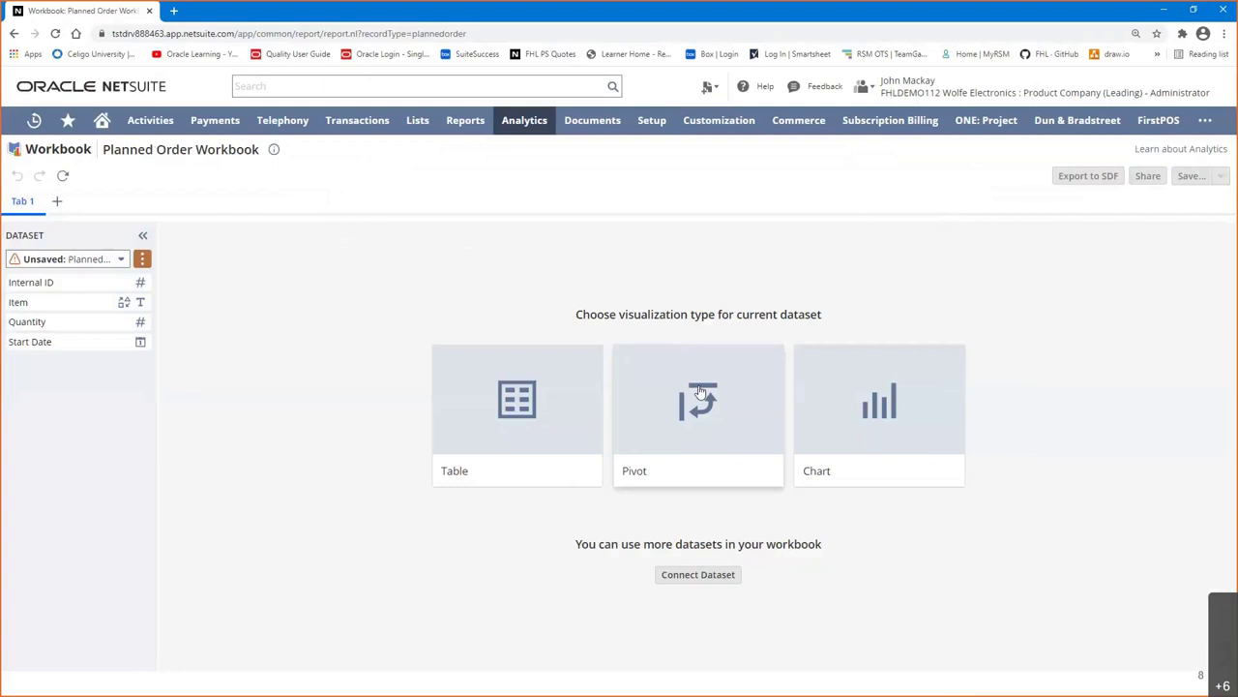
{"action": "left_click", "coordinate": [701, 391]}
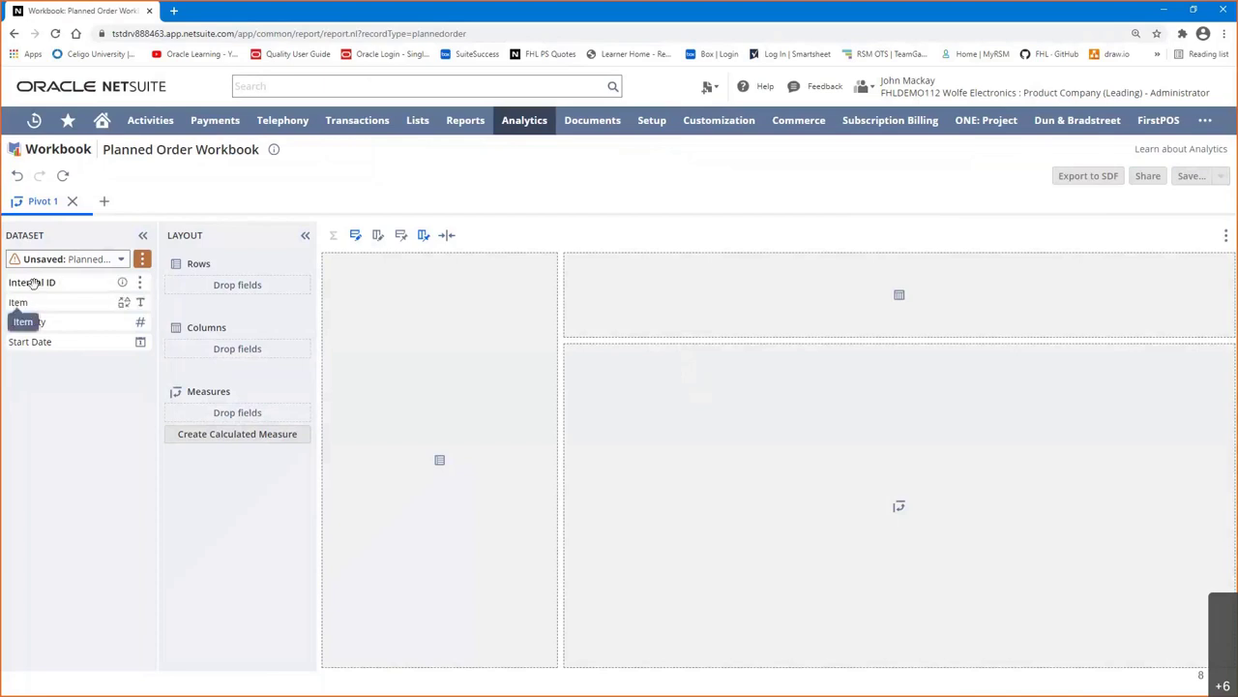
{"action": "left_click_drag", "start_coordinate": [24, 303], "coordinate": [351, 388]}
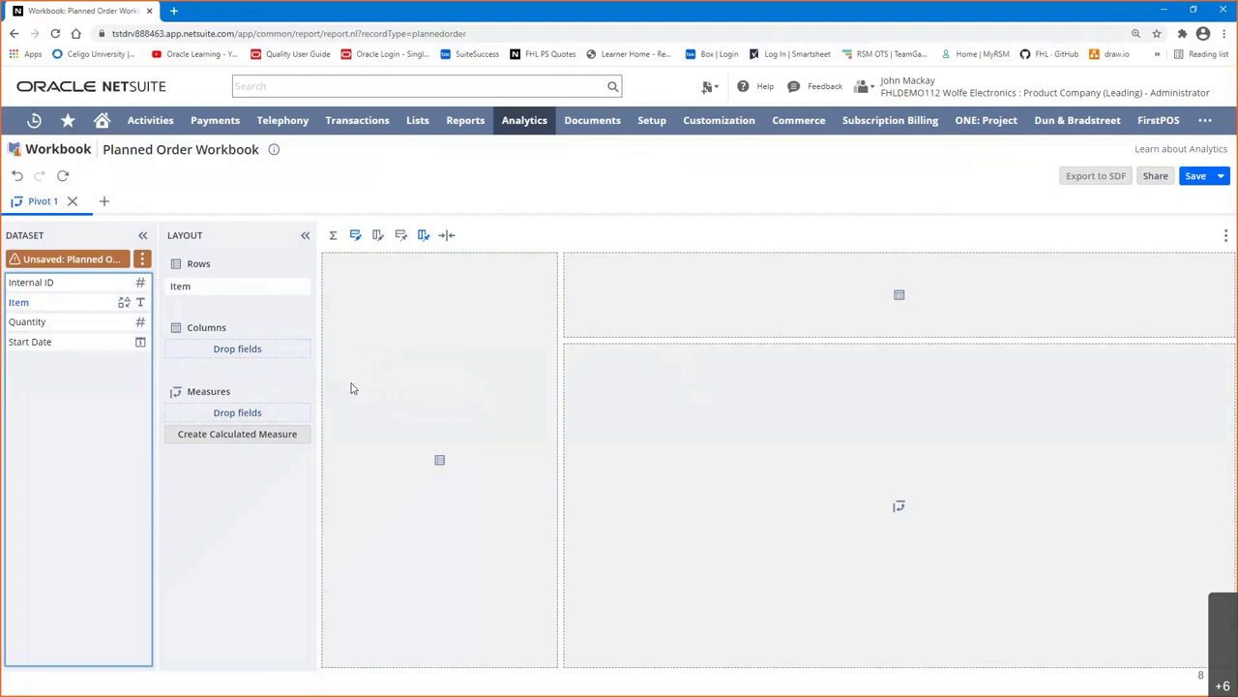
{"action": "left_click_drag", "start_coordinate": [27, 321], "coordinate": [718, 432]}
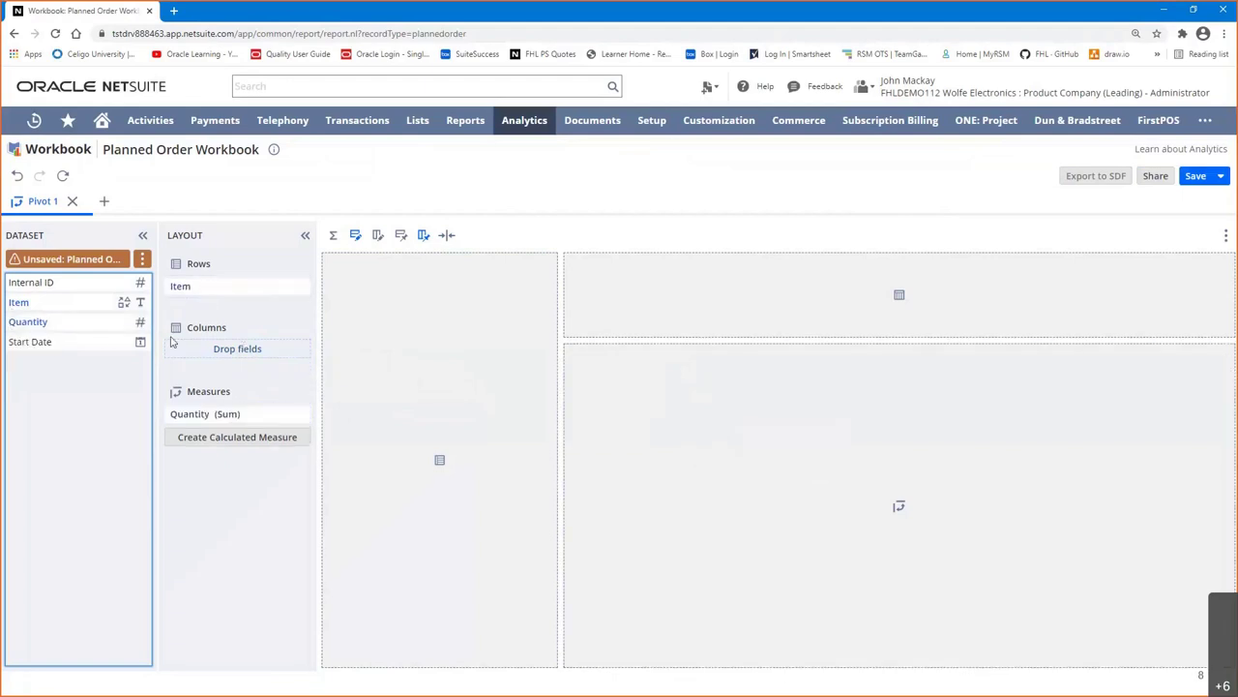
{"action": "left_click_drag", "start_coordinate": [19, 344], "coordinate": [629, 286]}
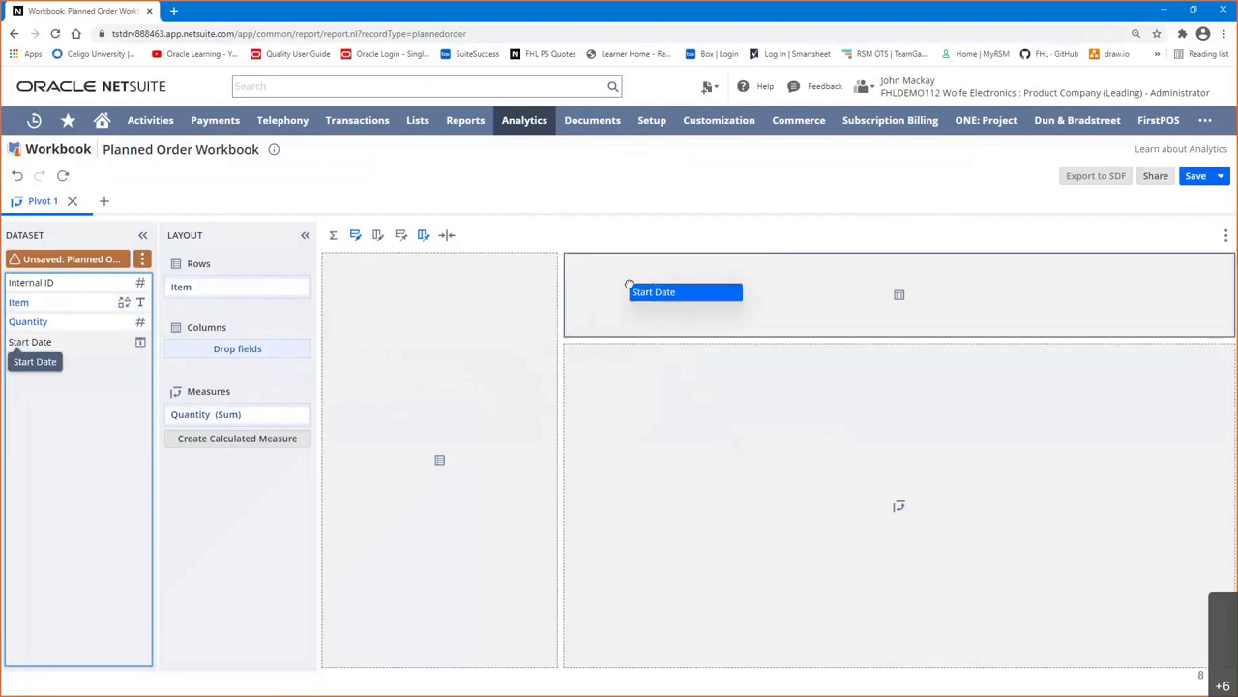
{"action": "left_click_drag", "start_coordinate": [629, 286], "coordinate": [630, 288]}
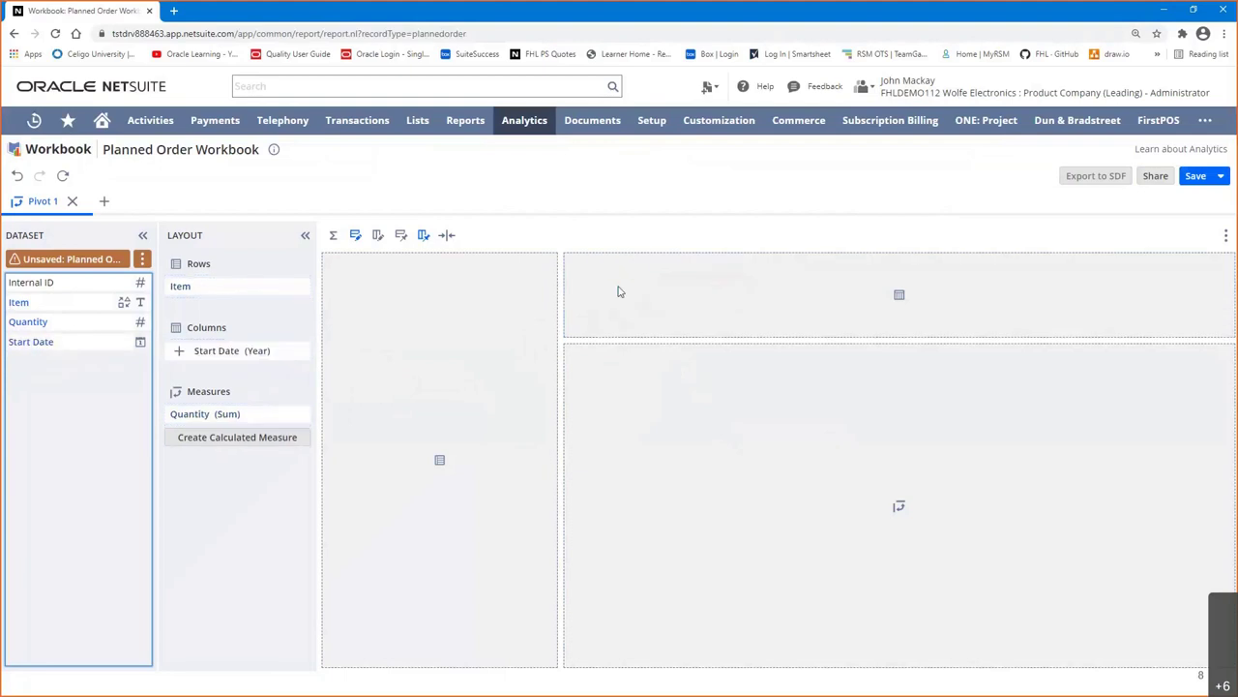
Break the pivot's Start Date columns down to Day, remove the Year, Quarter and Month levels, and refresh the pivot
{"action": "left_click", "coordinate": [179, 351]}
{"action": "left_click", "coordinate": [180, 372]}
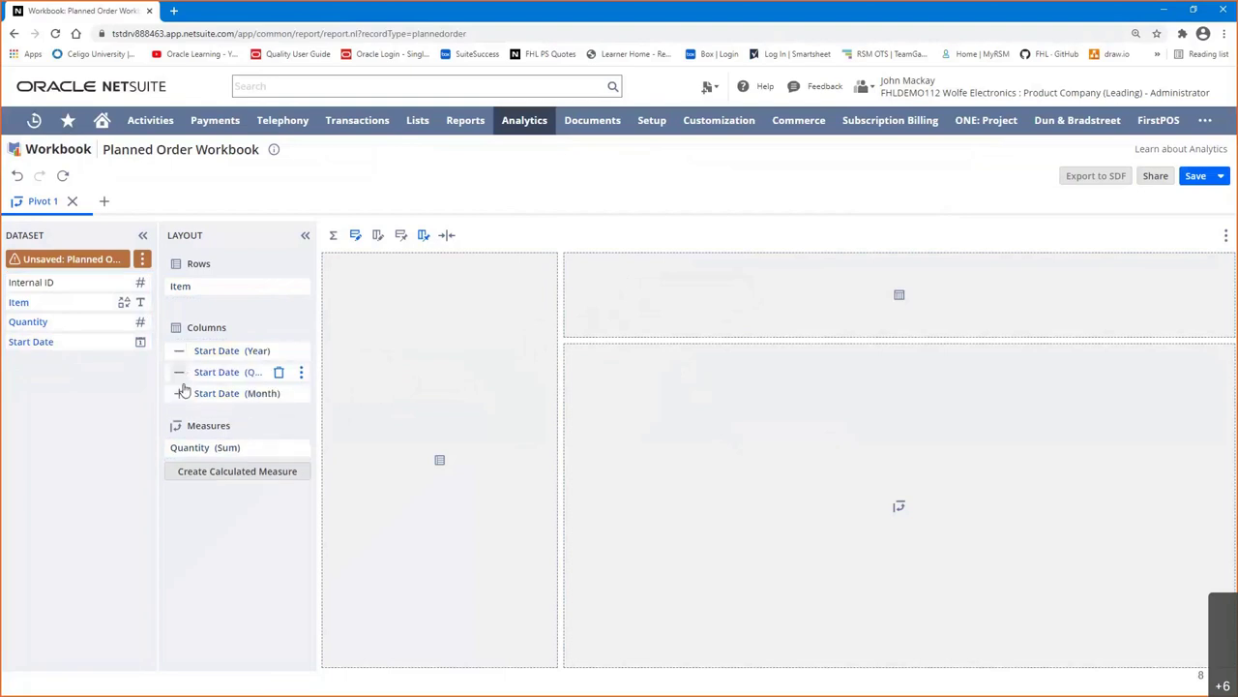
{"action": "left_click", "coordinate": [179, 393]}
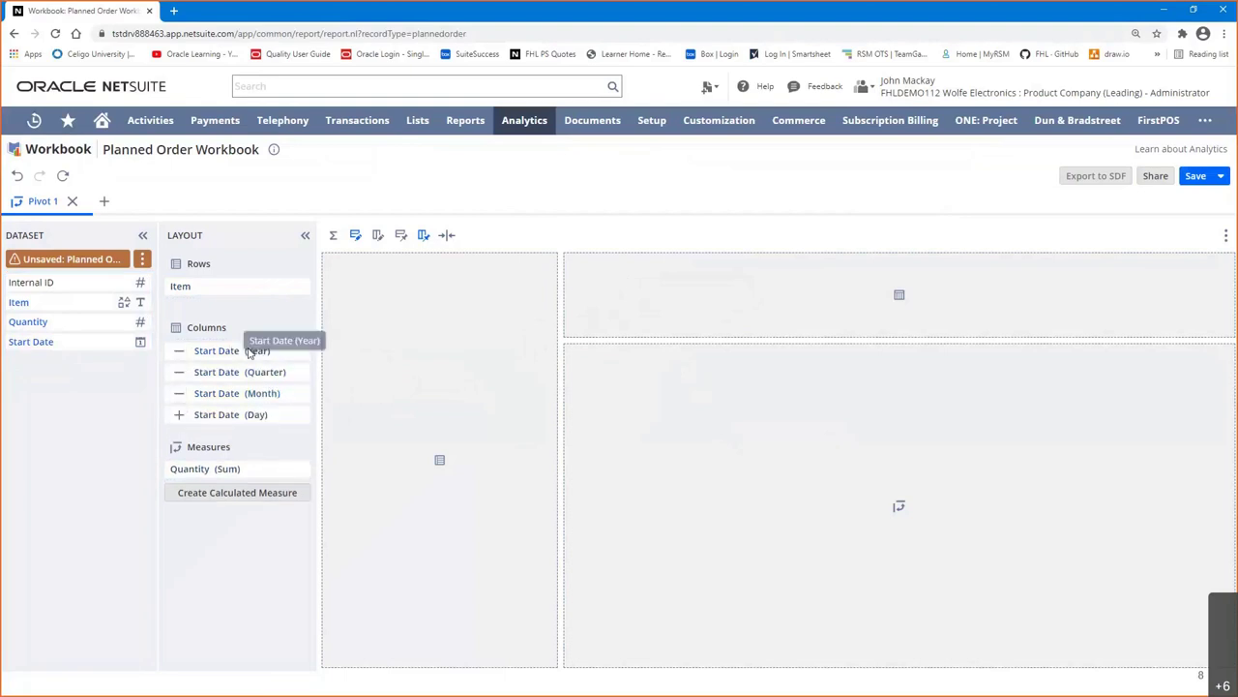
{"action": "left_click", "coordinate": [279, 393]}
{"action": "left_click", "coordinate": [278, 372]}
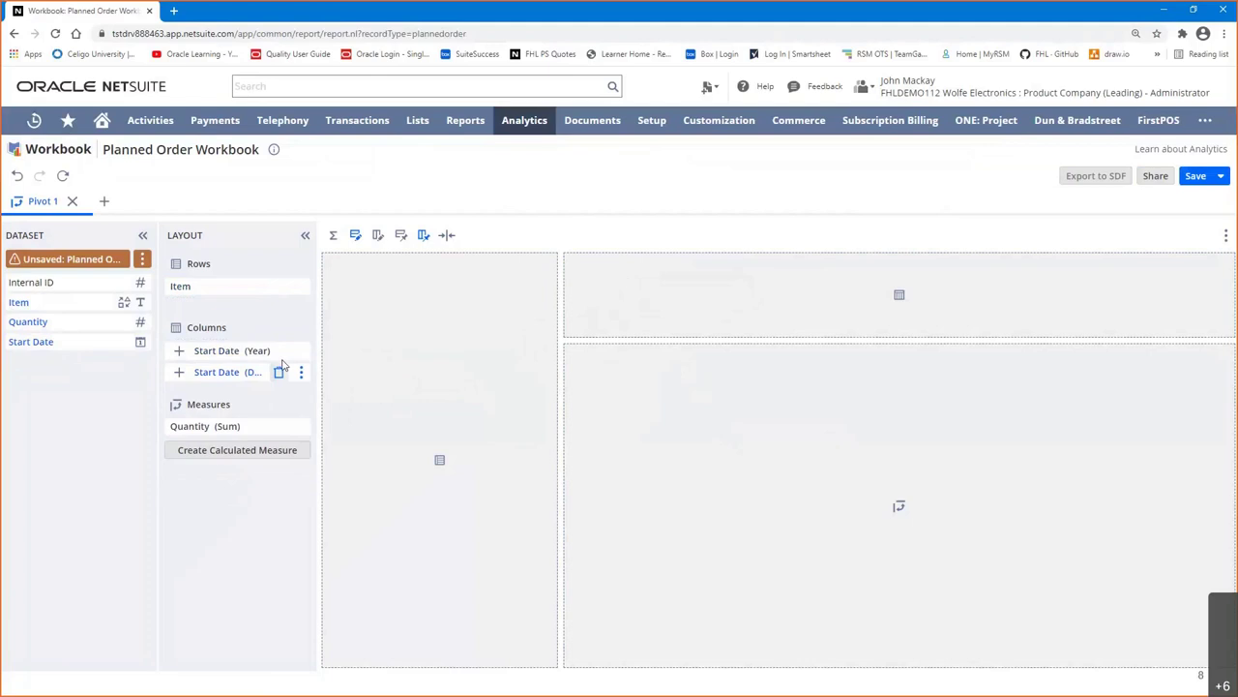
{"action": "left_click", "coordinate": [279, 350]}
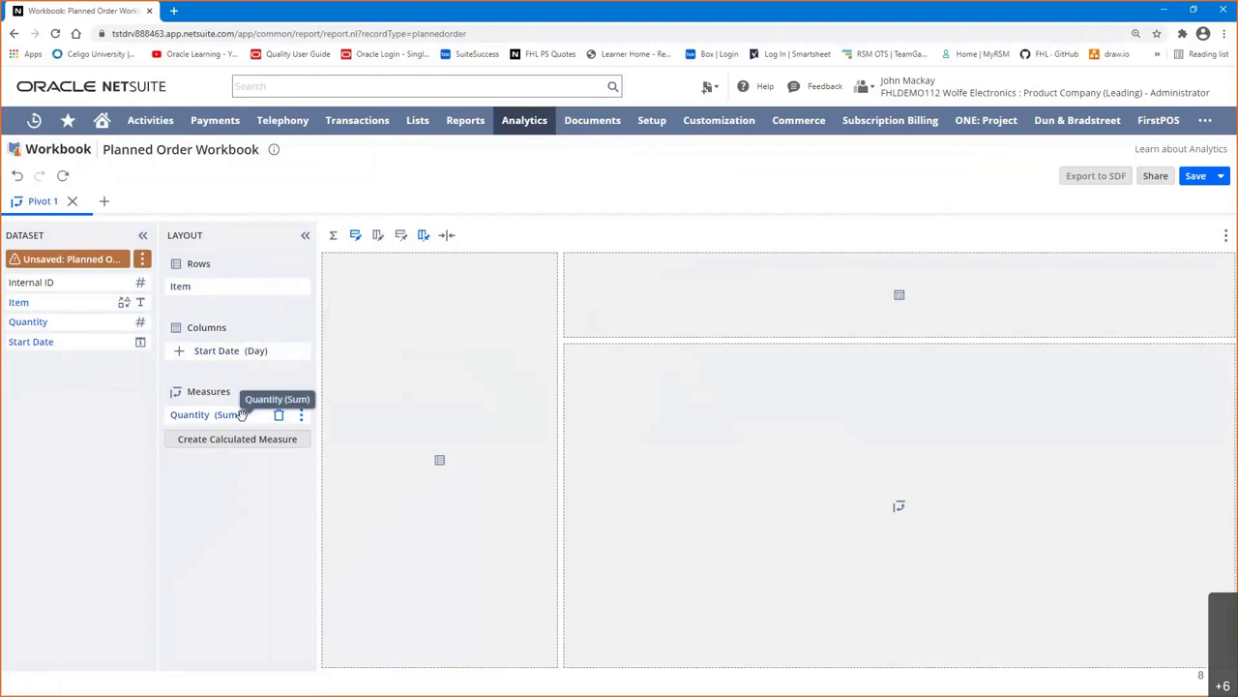
{"action": "left_click", "coordinate": [62, 175]}
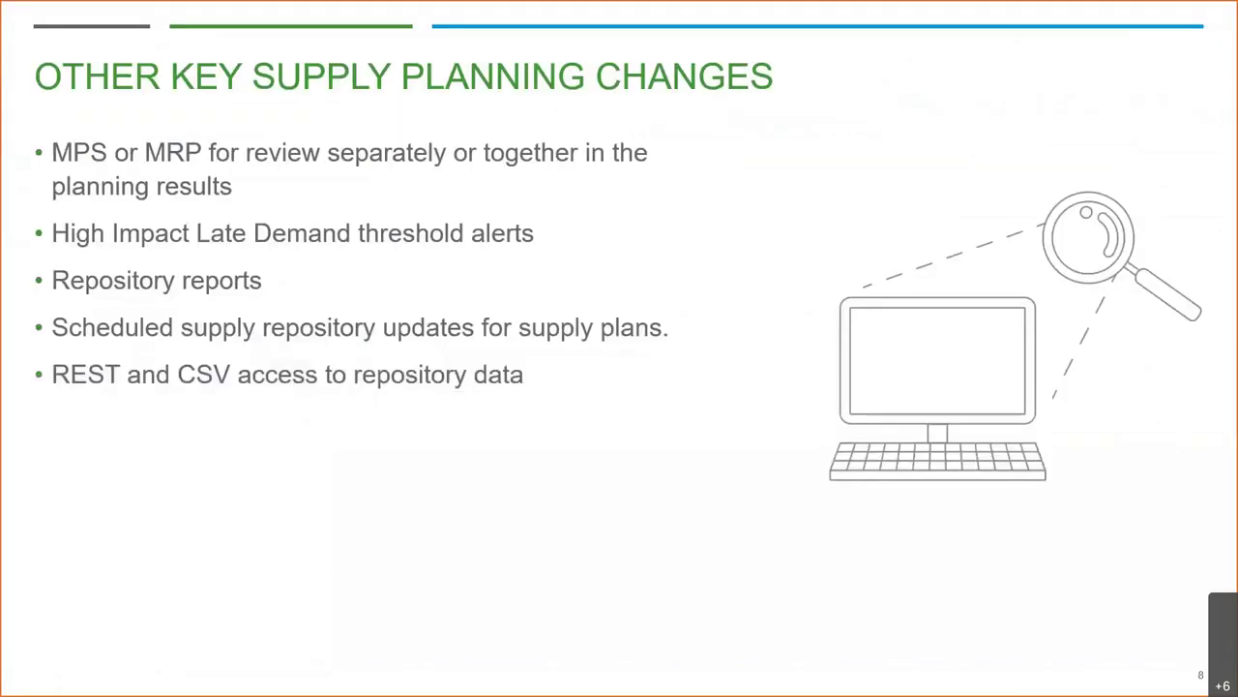
{"action": "key", "text": "Right"}
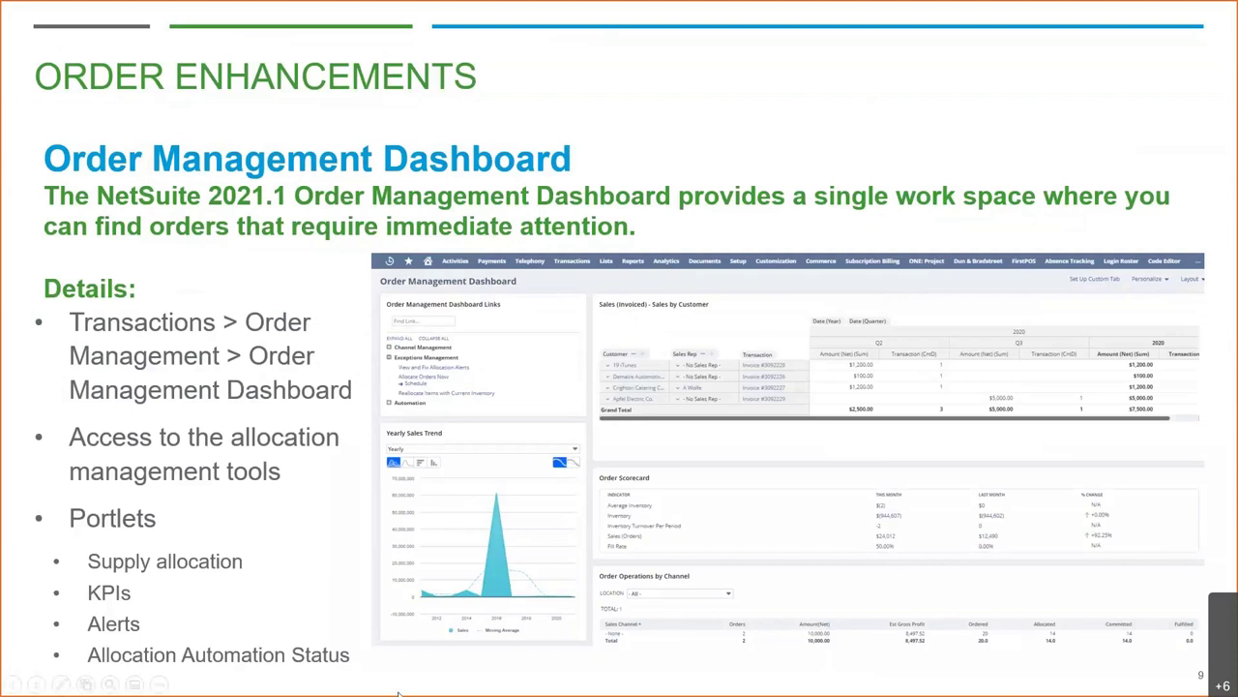
Switch back to NetSuite, open the Order Management Dashboard and review its portlets
{"action": "key", "text": "alt+Tab"}
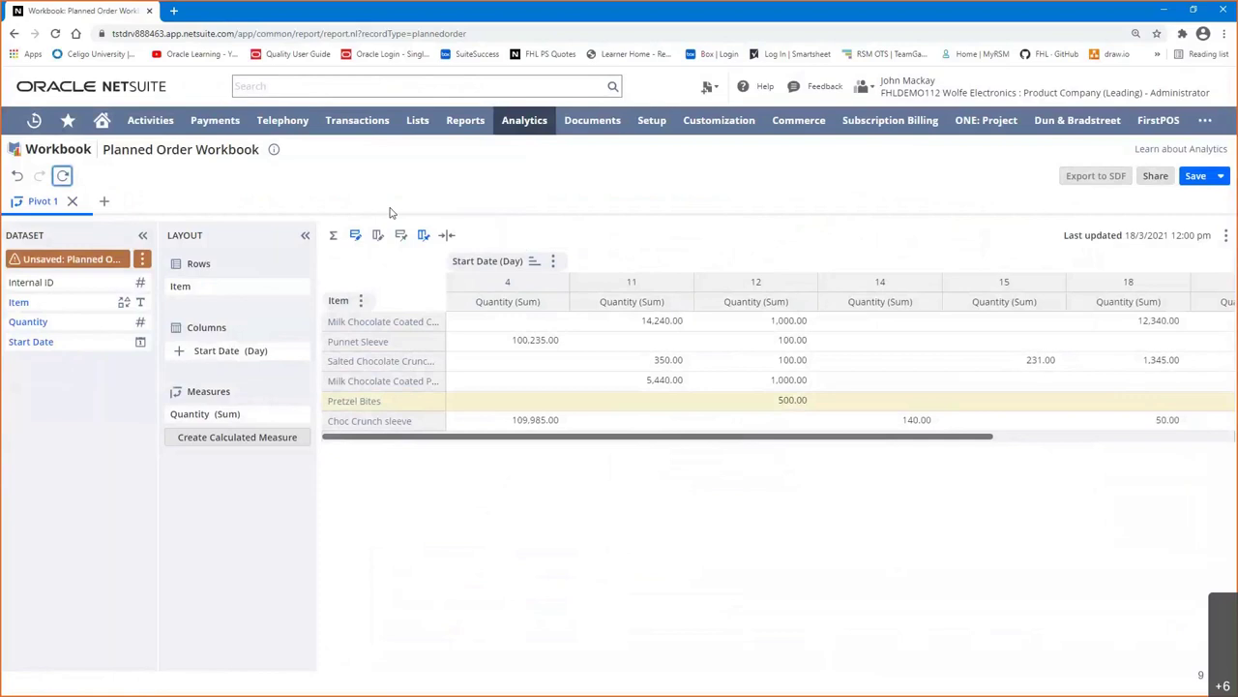
{"action": "mouse_move", "coordinate": [376, 129]}
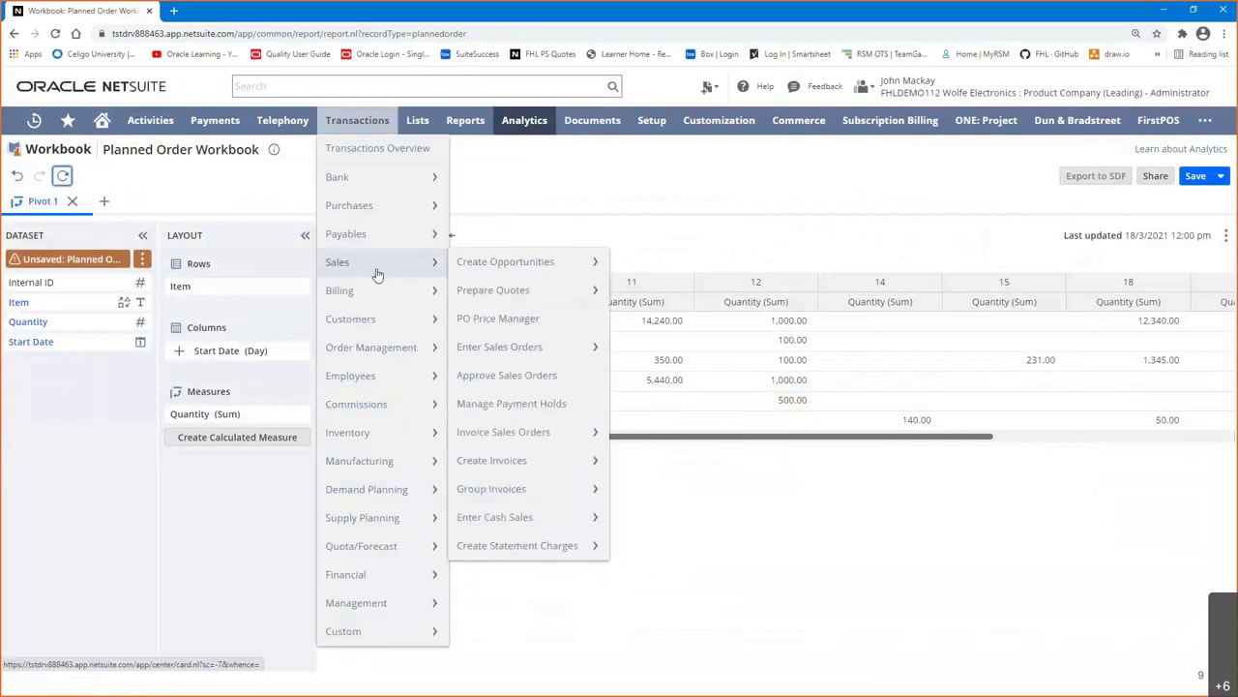
{"action": "mouse_move", "coordinate": [386, 350]}
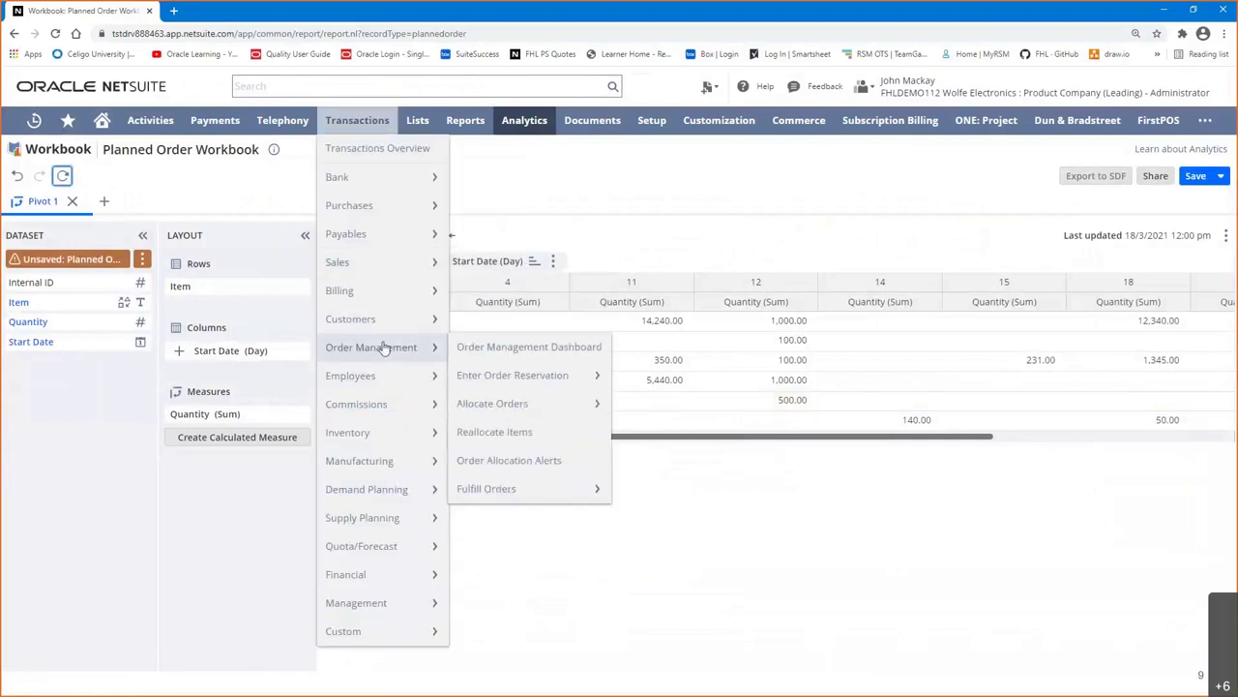
{"action": "left_click", "coordinate": [474, 347]}
{"action": "left_click", "coordinate": [682, 106]}
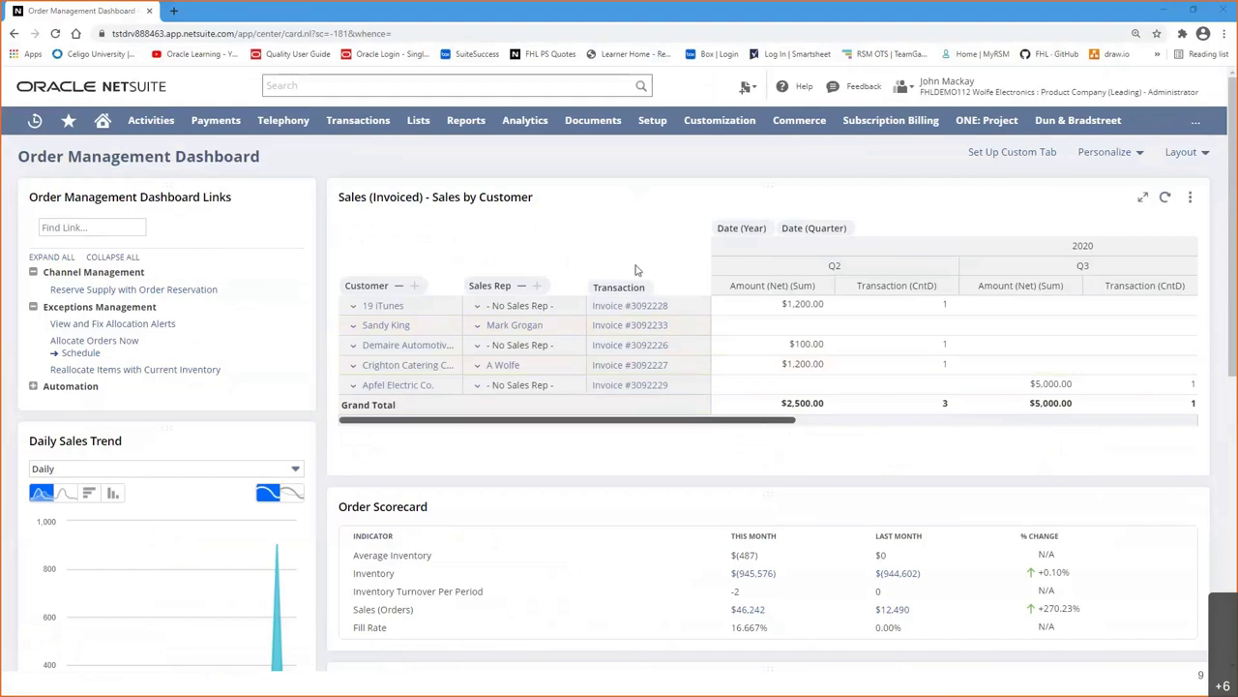
{"action": "scroll", "coordinate": [643, 309], "scroll_direction": "down", "scroll_amount": 3}
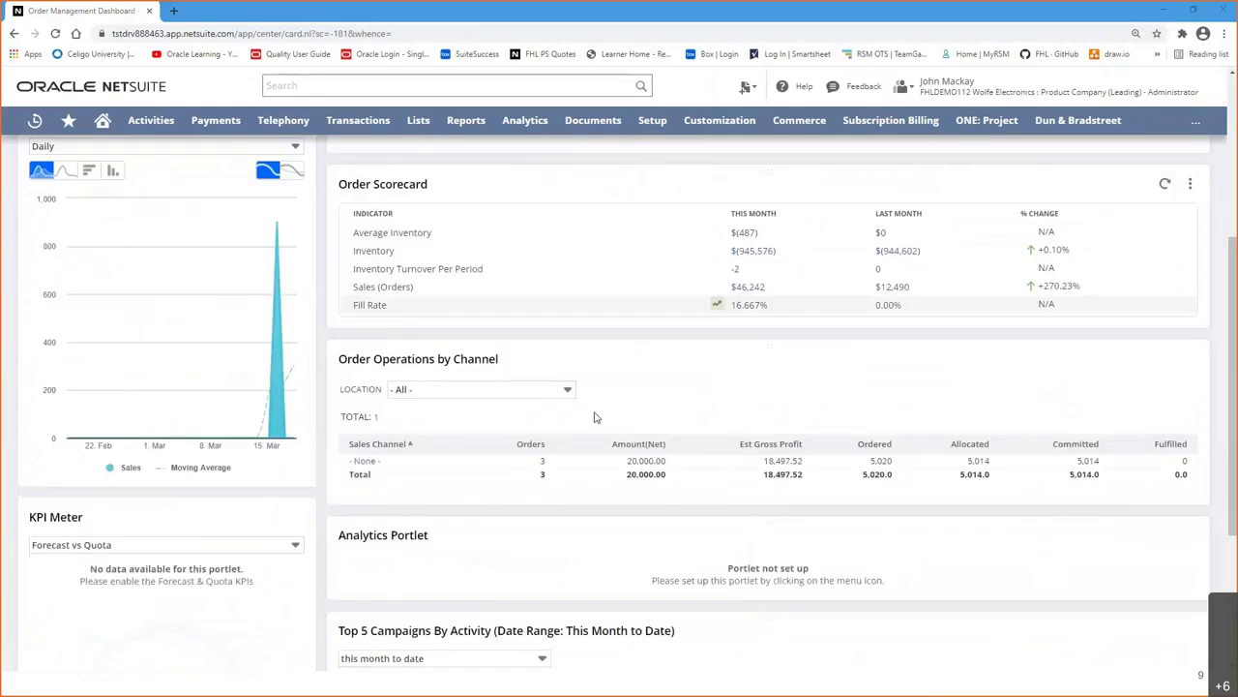
{"action": "scroll", "coordinate": [610, 431], "scroll_direction": "up", "scroll_amount": 3}
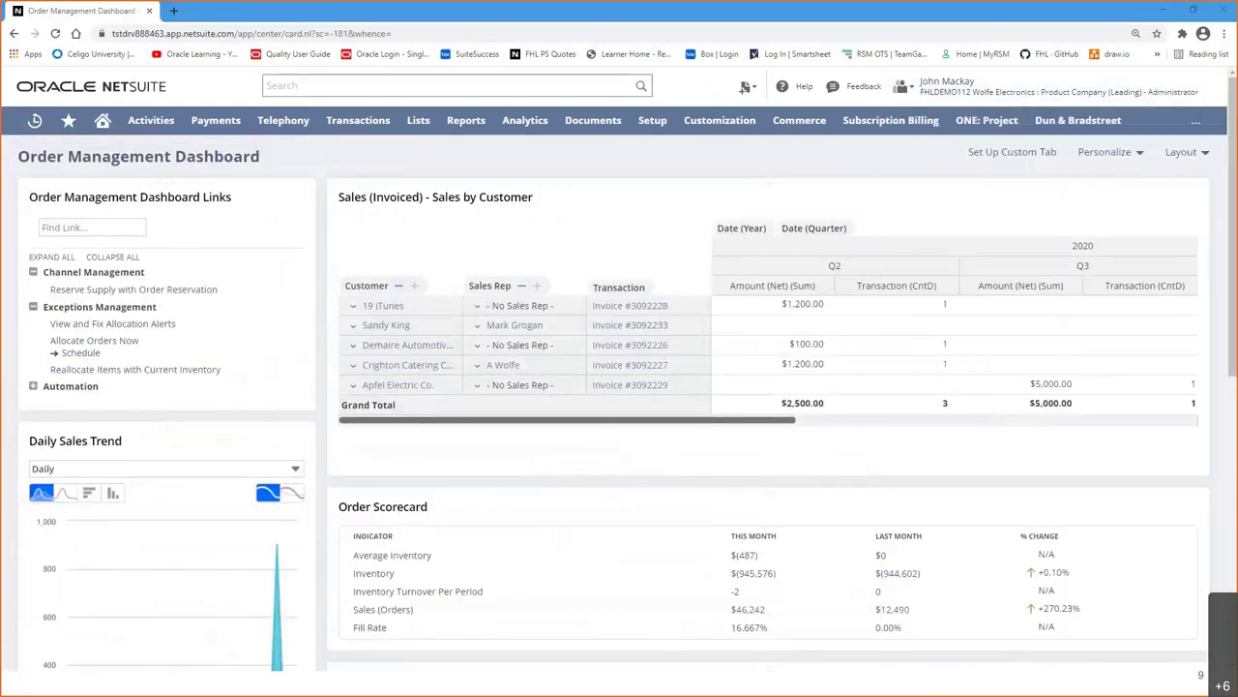
Add a Reminders portlet above the Order Management Dashboard Links and set it up with the Orders to Fulfill reminder
{"action": "left_click", "coordinate": [1112, 157]}
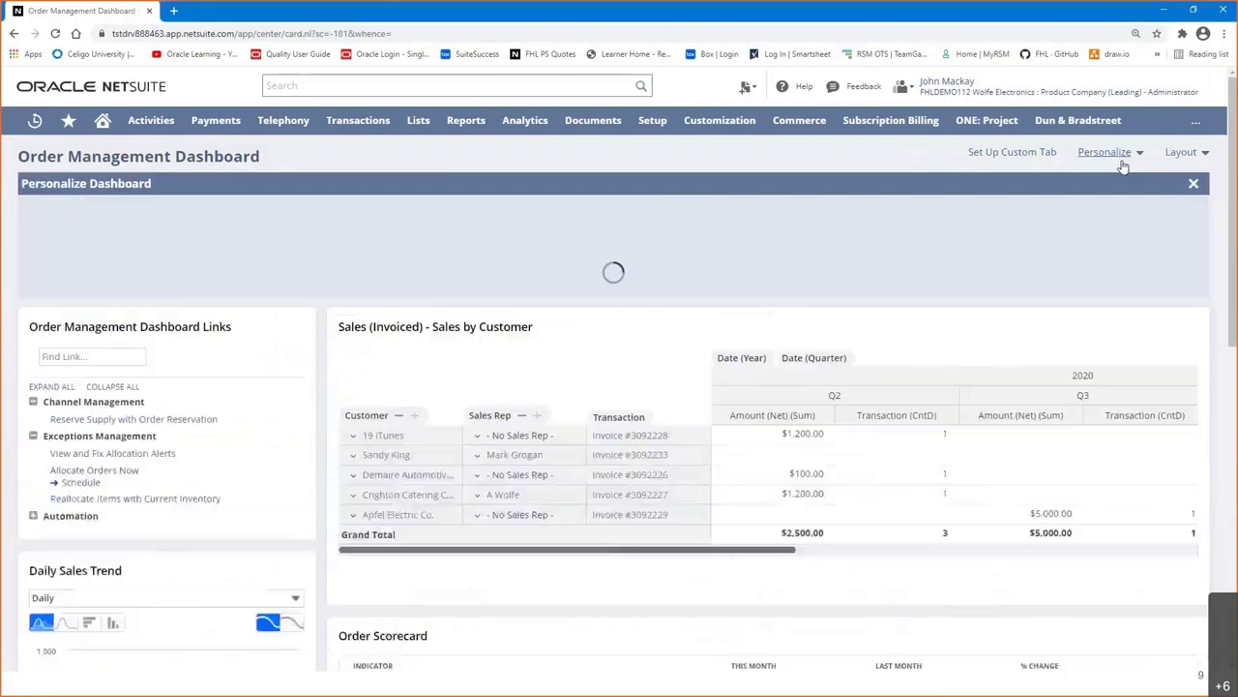
{"action": "left_click_drag", "start_coordinate": [411, 362], "coordinate": [218, 397]}
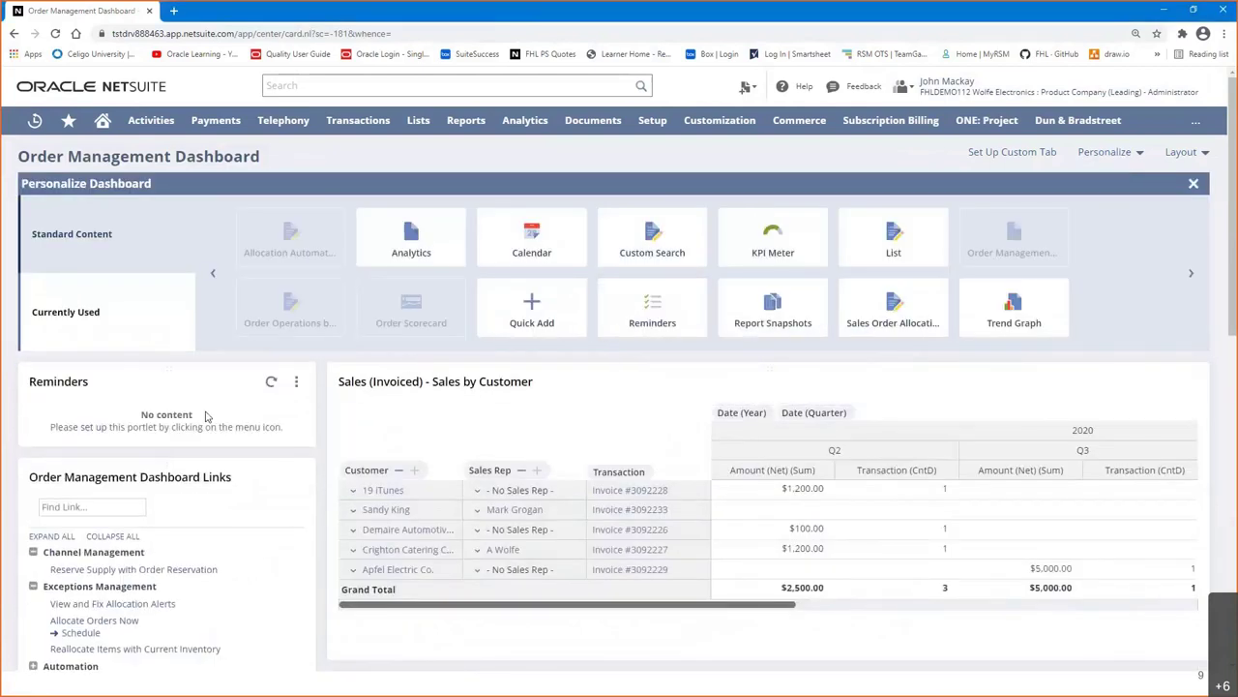
{"action": "left_click", "coordinate": [296, 381]}
{"action": "left_click", "coordinate": [272, 401]}
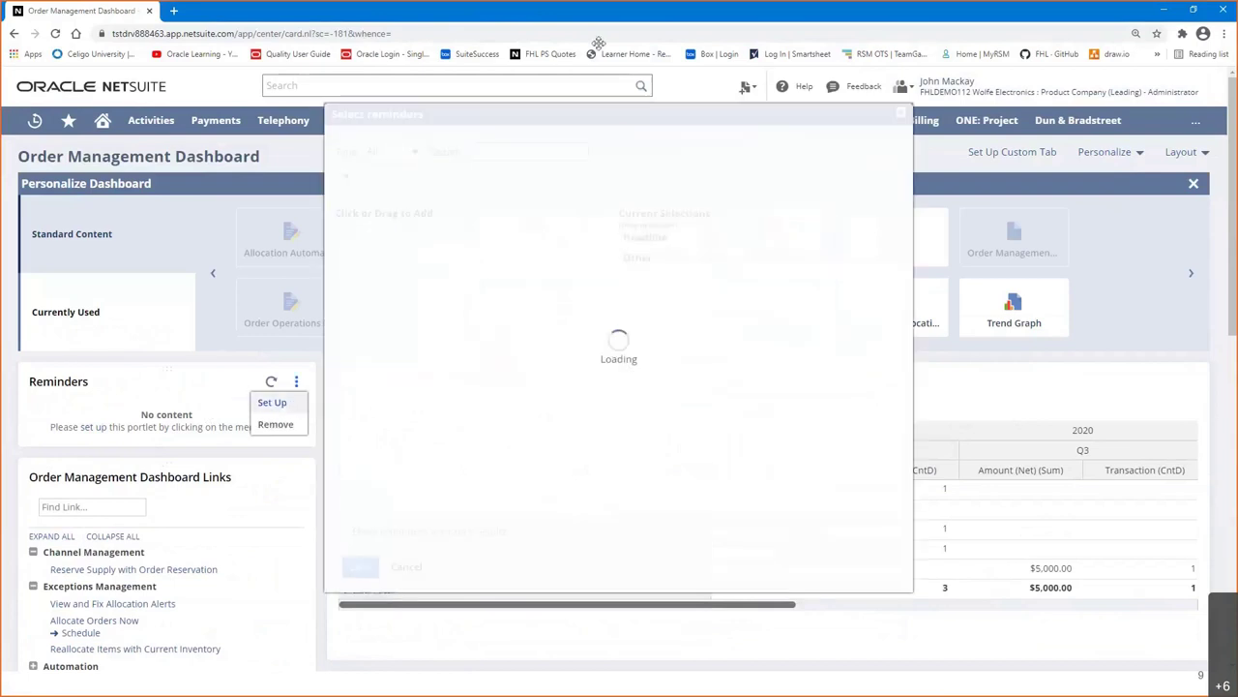
{"action": "left_click", "coordinate": [514, 154]}
{"action": "type", "text": "ful"}
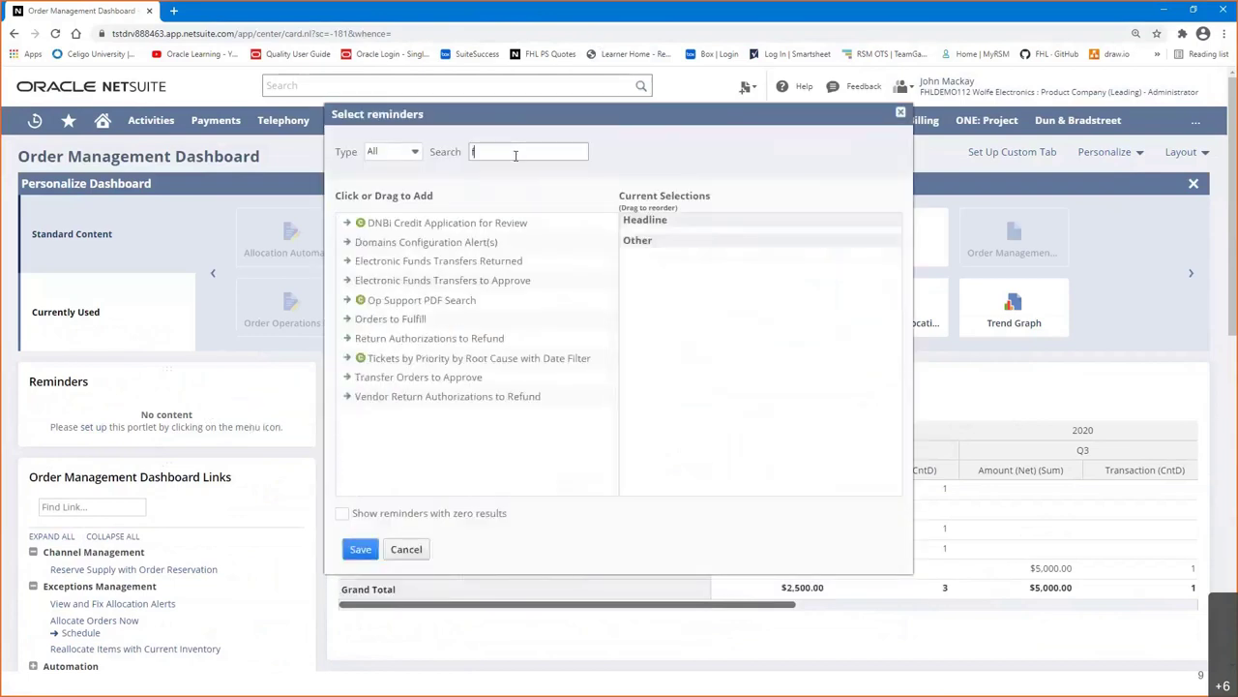
{"action": "left_click", "coordinate": [387, 224]}
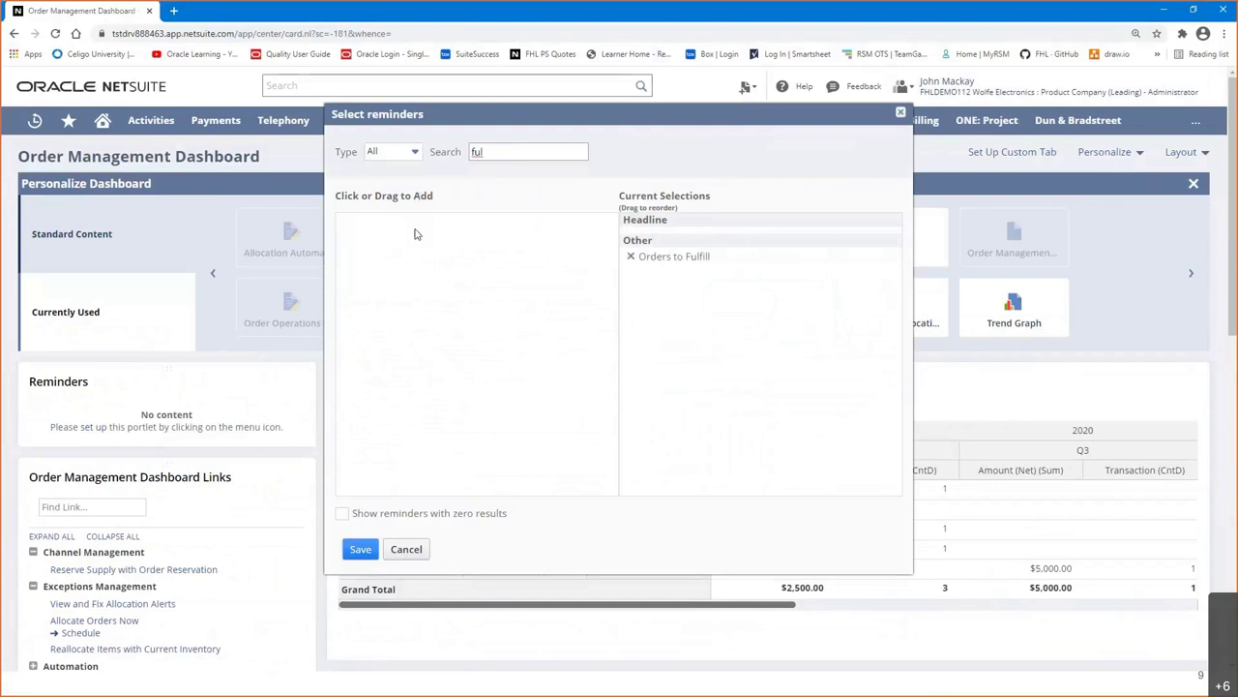
{"action": "left_click", "coordinate": [360, 549]}
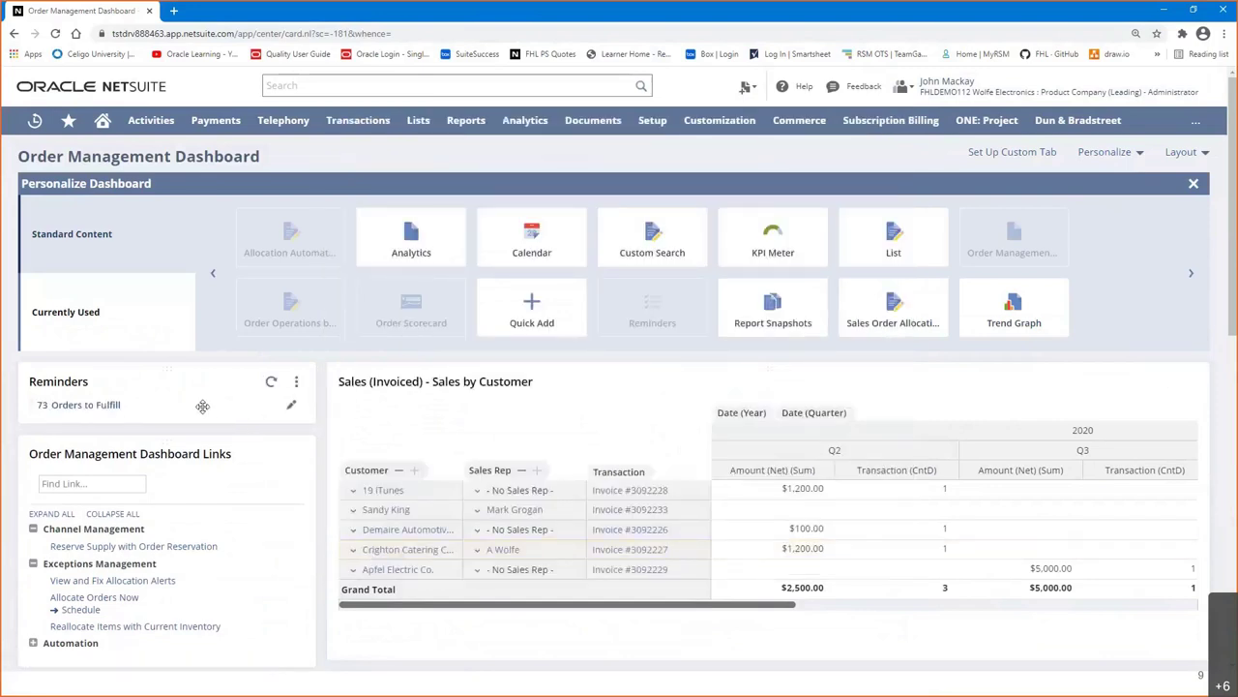
{"action": "left_click", "coordinate": [1193, 183]}
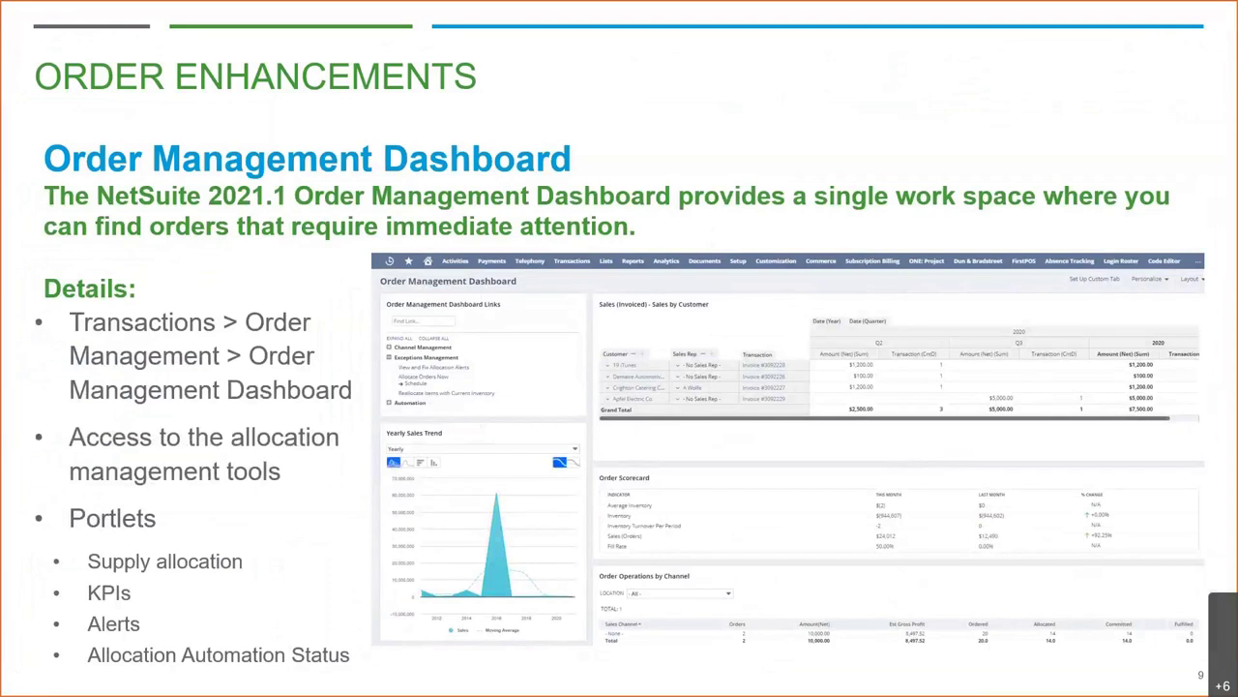
{"action": "key", "text": "Right"}
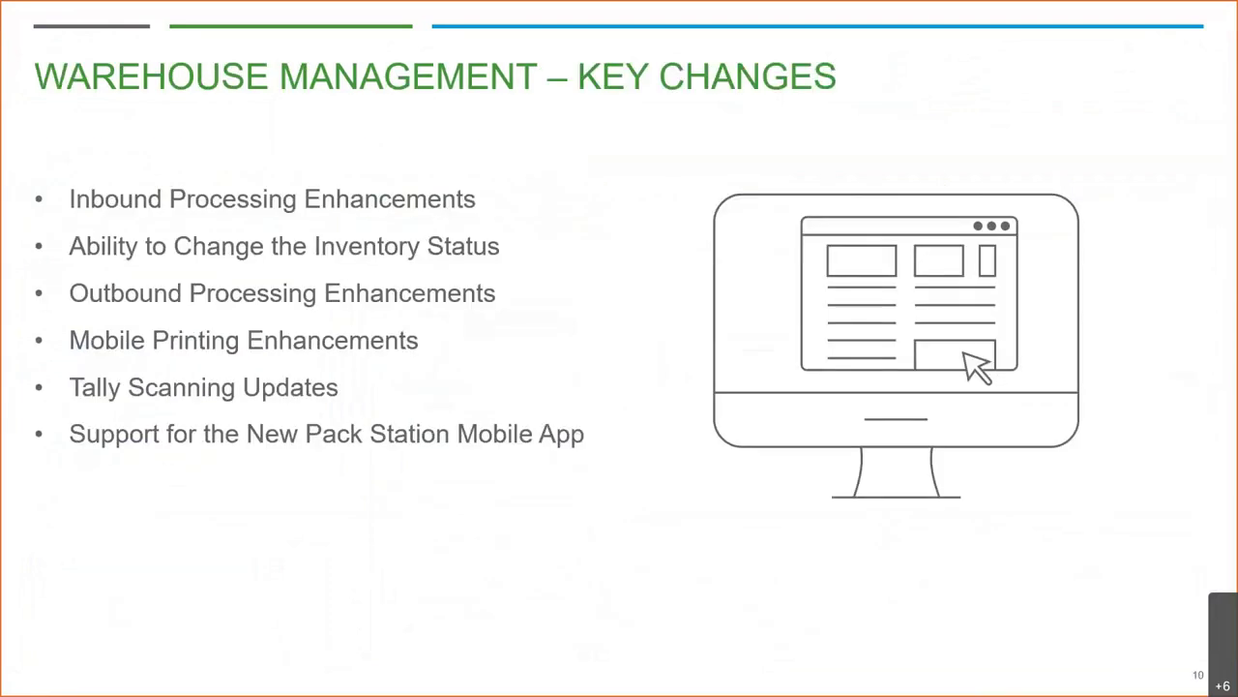